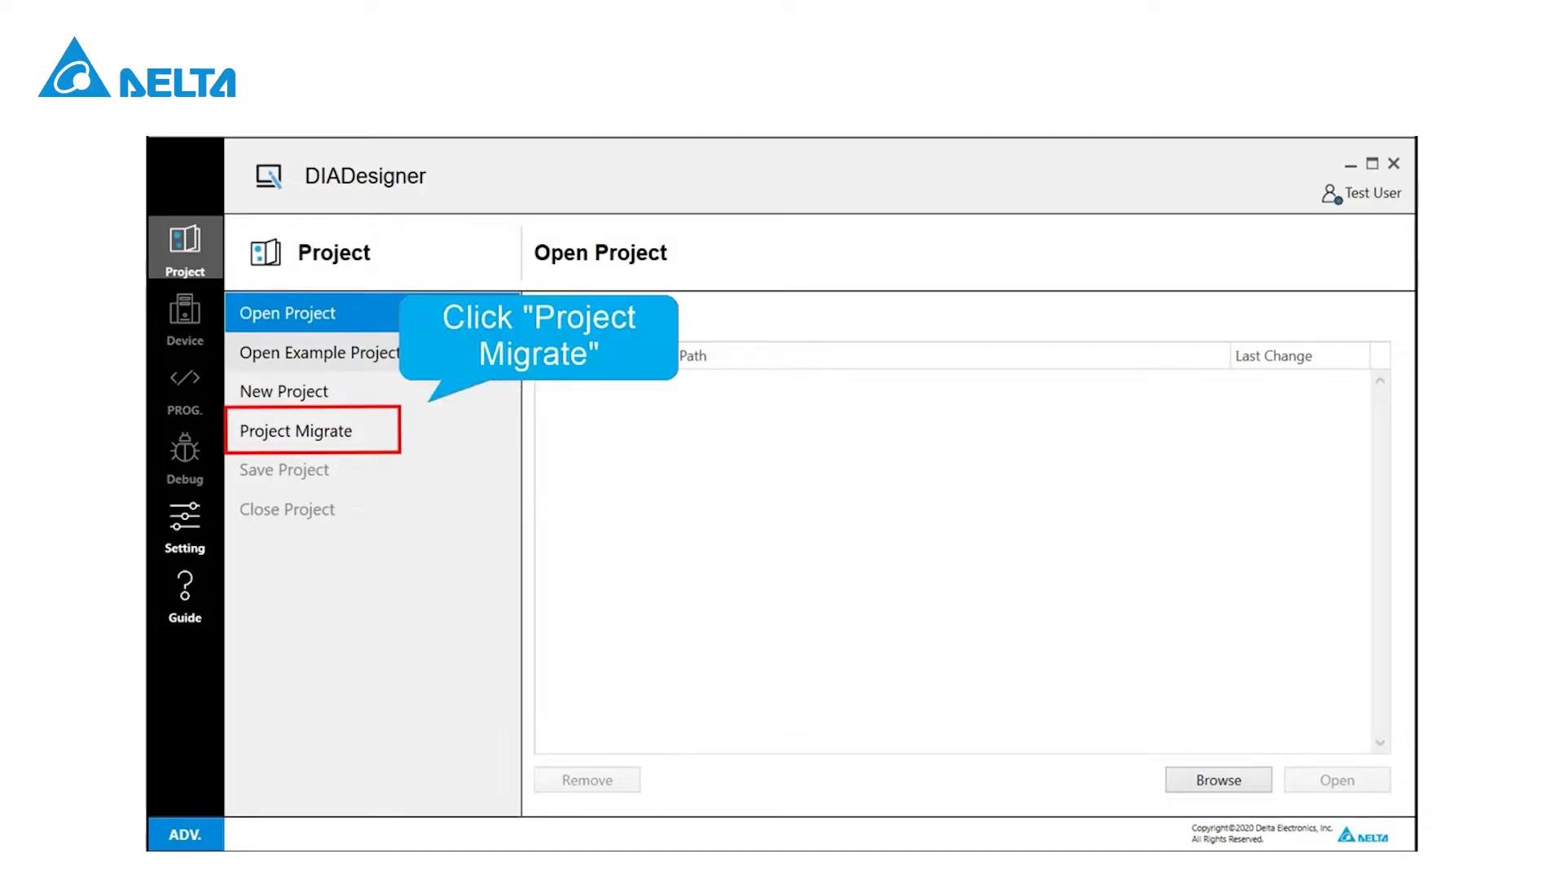
- Start a project migration and choose PLC v1.0.isp on the Desktop as the source project
click(493, 438)
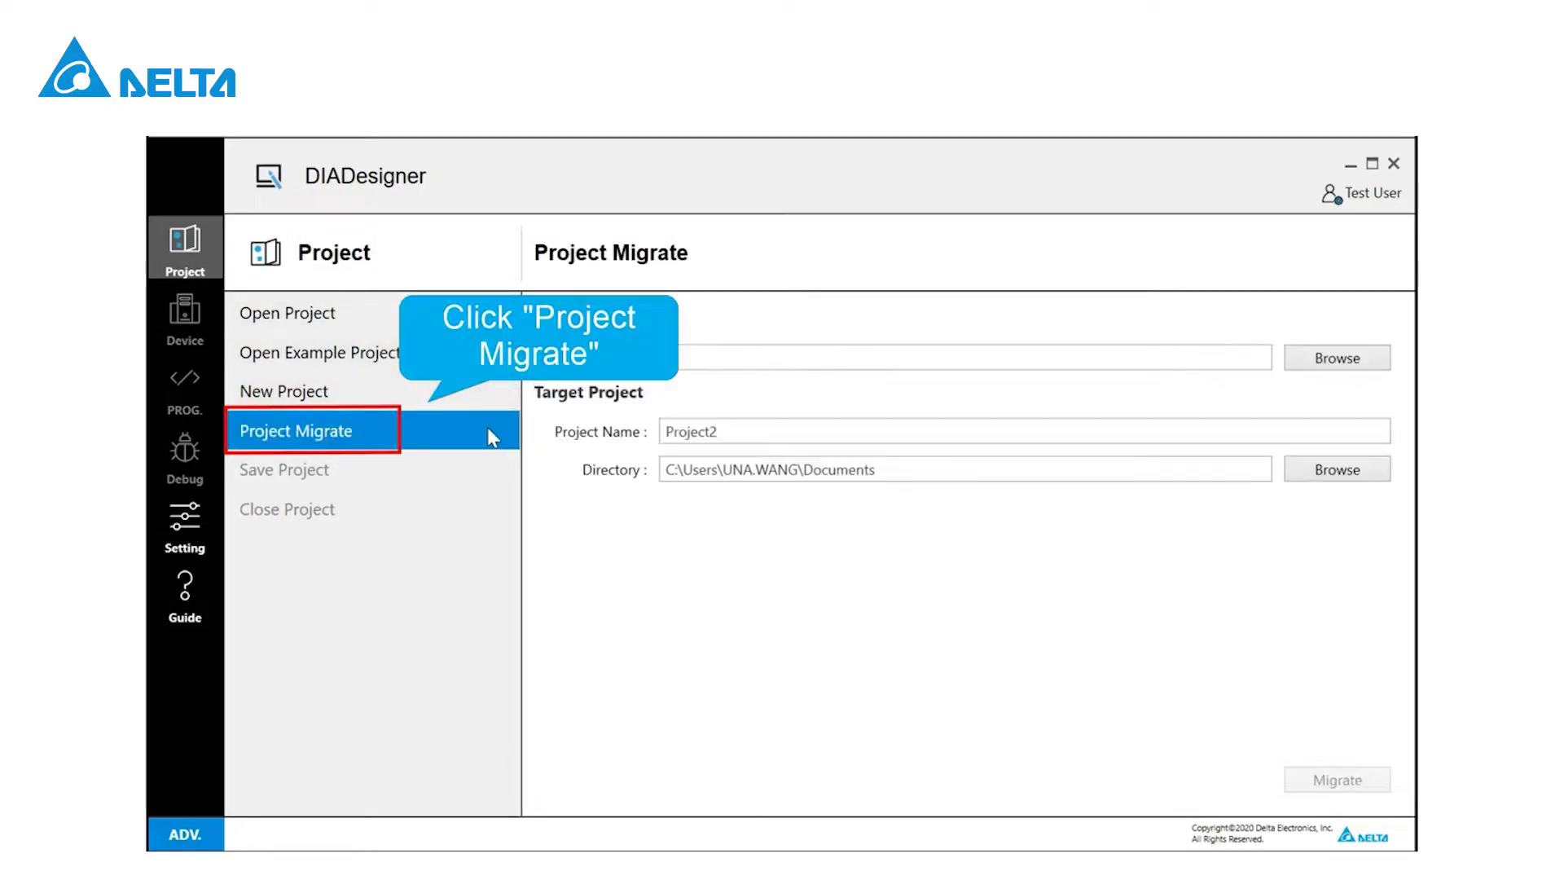
click(1381, 359)
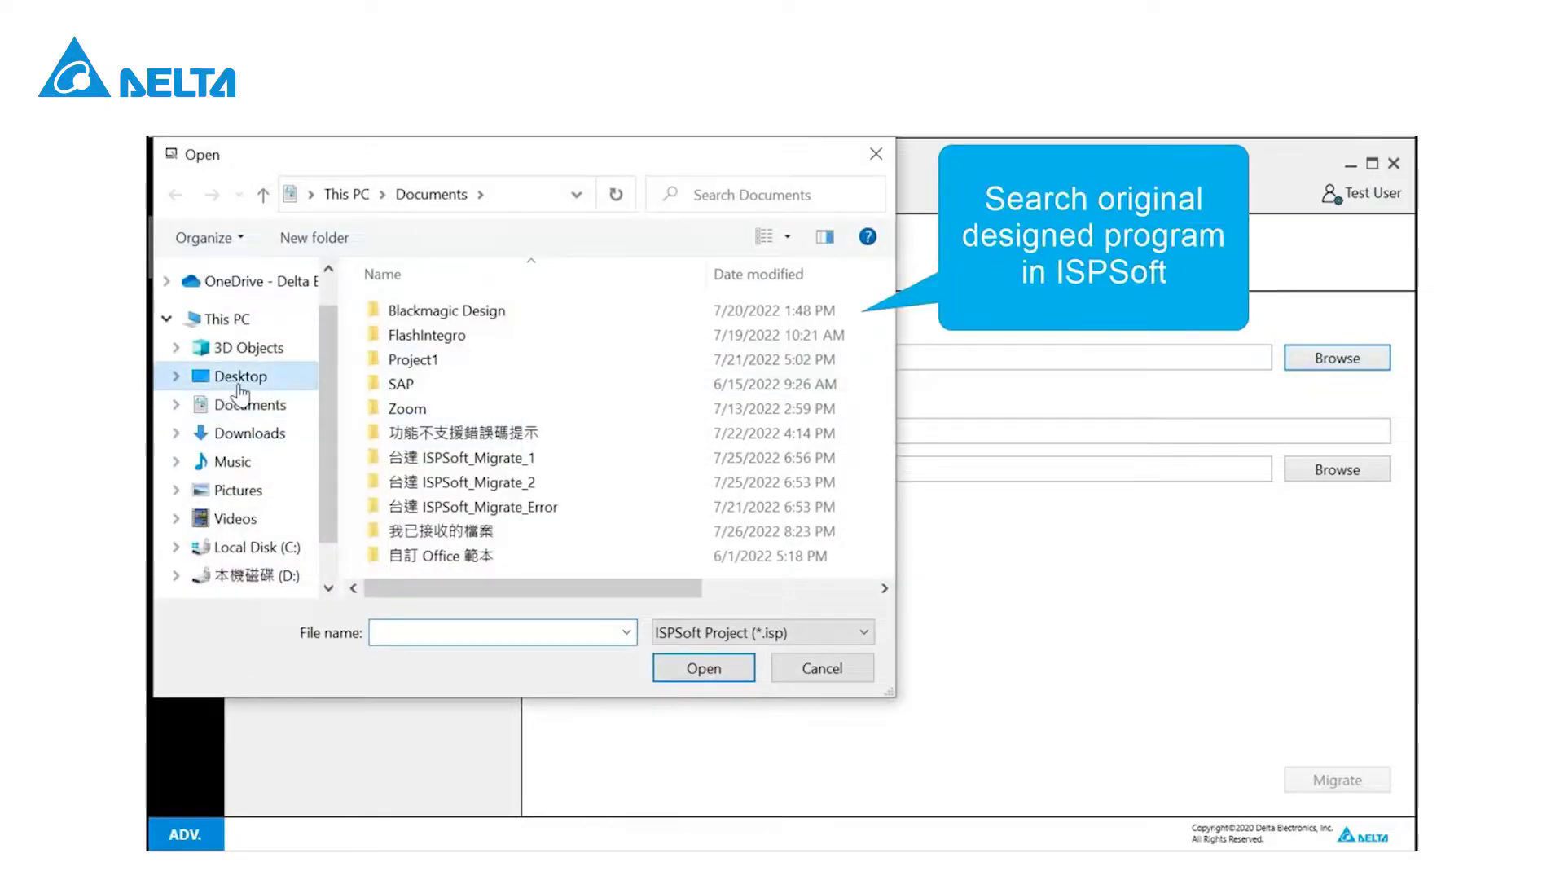
click(239, 383)
double_click(683, 334)
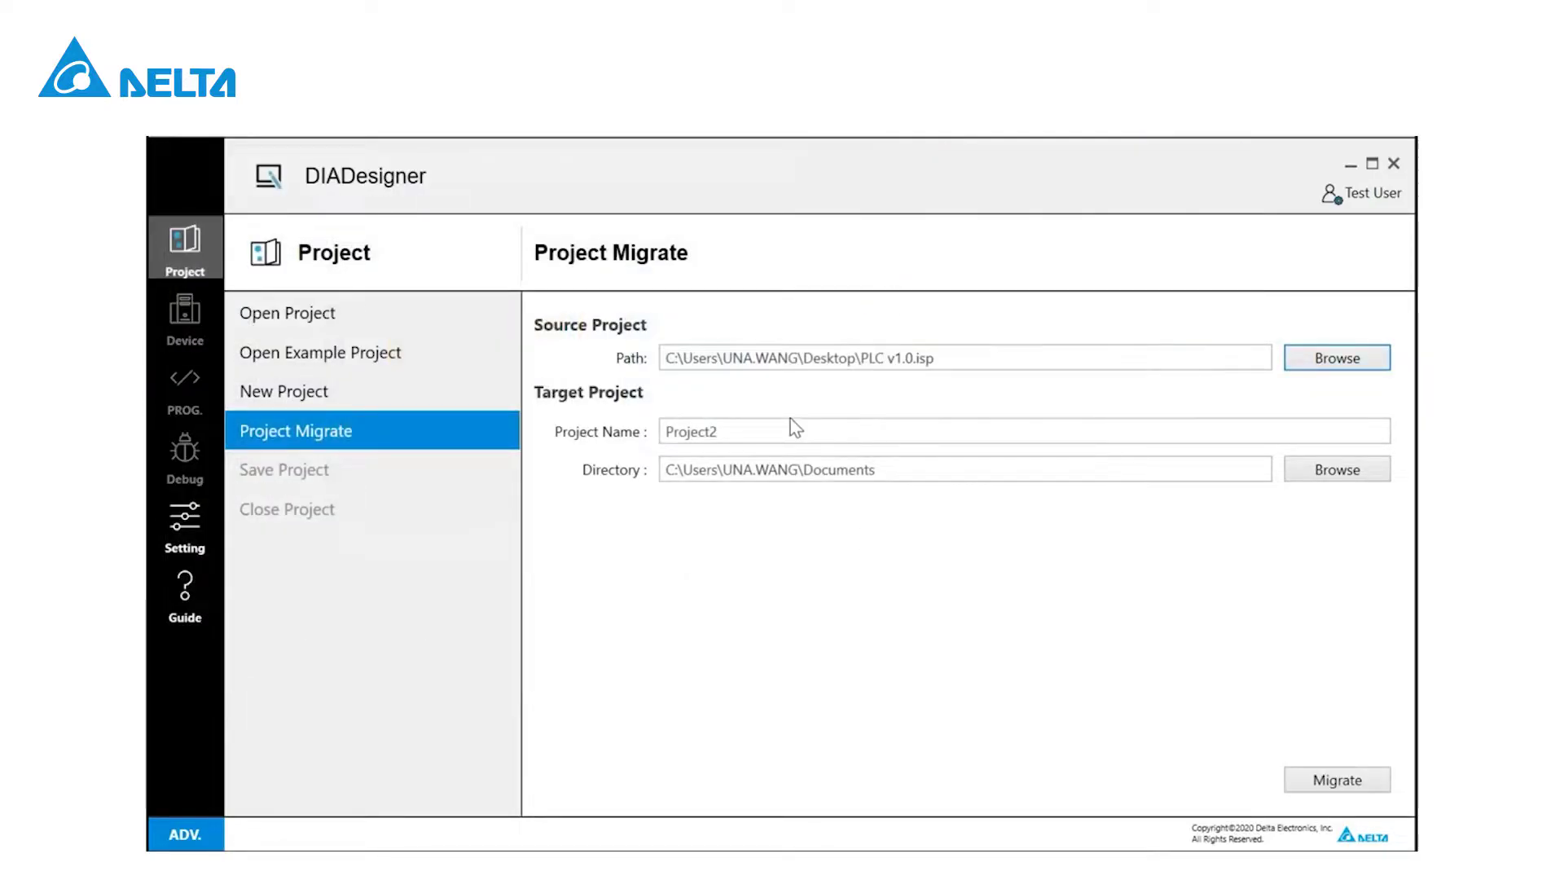
- Name the target project Delta_ISPSoft_Migrate_1 and run the migration
click(767, 429)
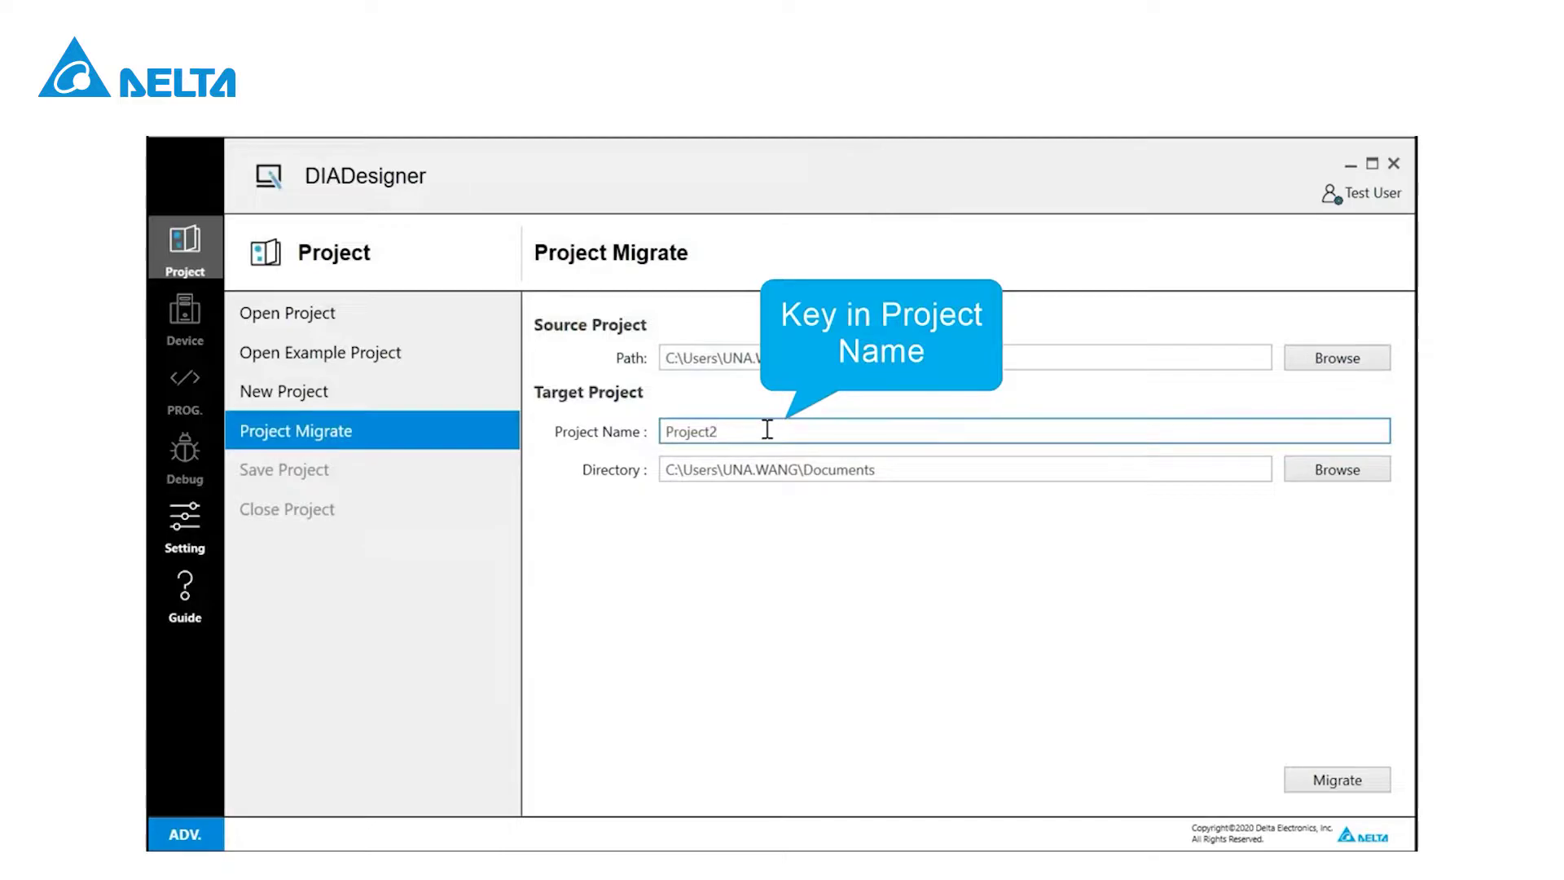
key(BackSpace)
key(BackSpace)
key(BackSpace)
key(BackSpace)
key(BackSpace)
key(BackSpace)
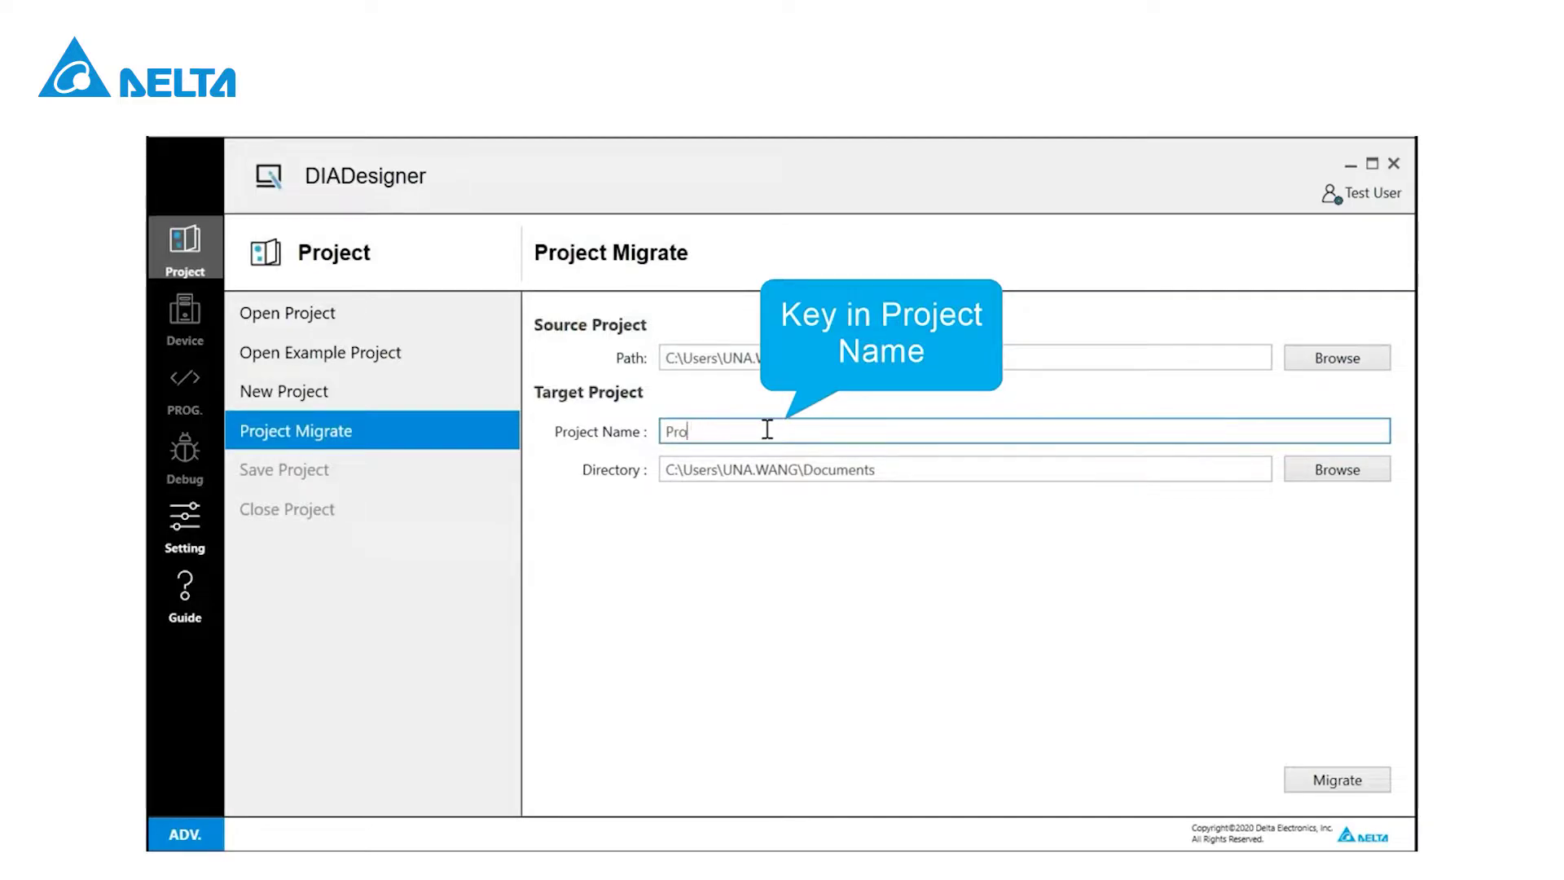
text(Delta_IS)
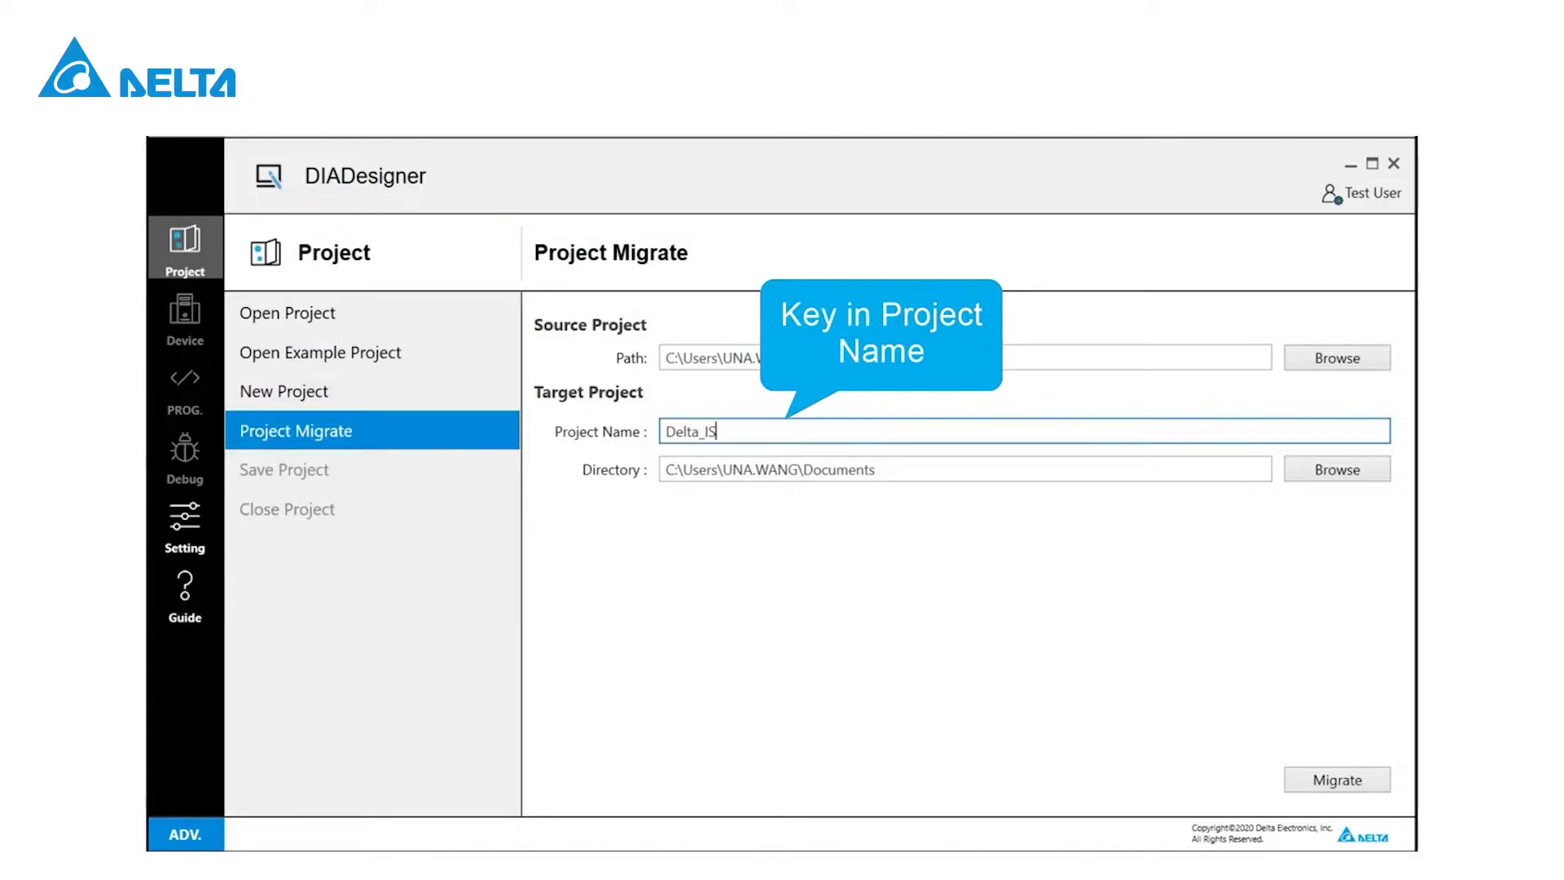
text(PSoft_Mi)
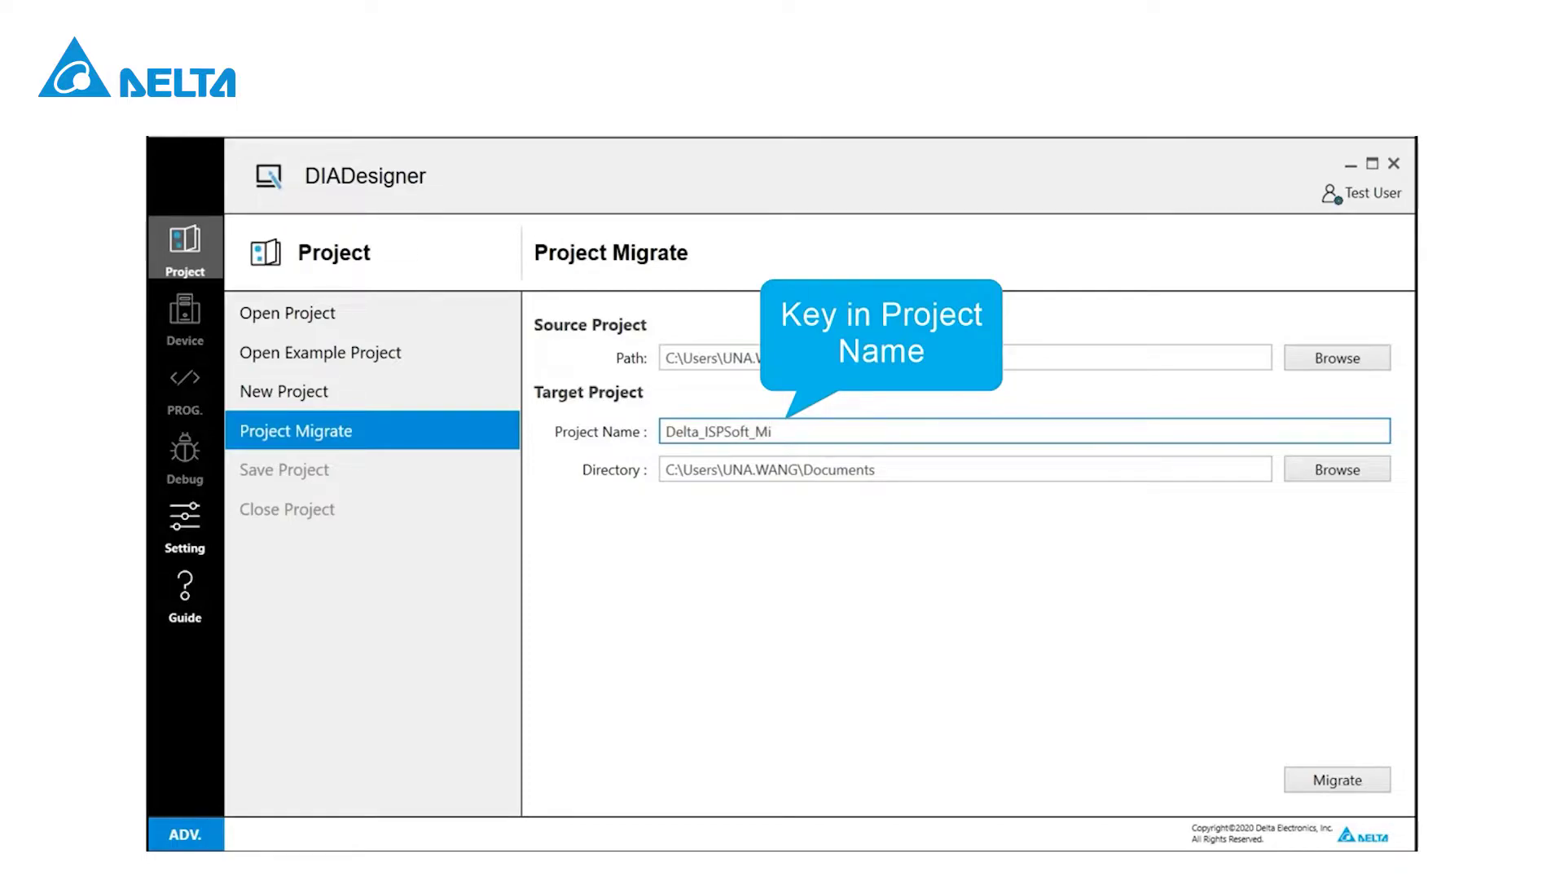
text(grate_1)
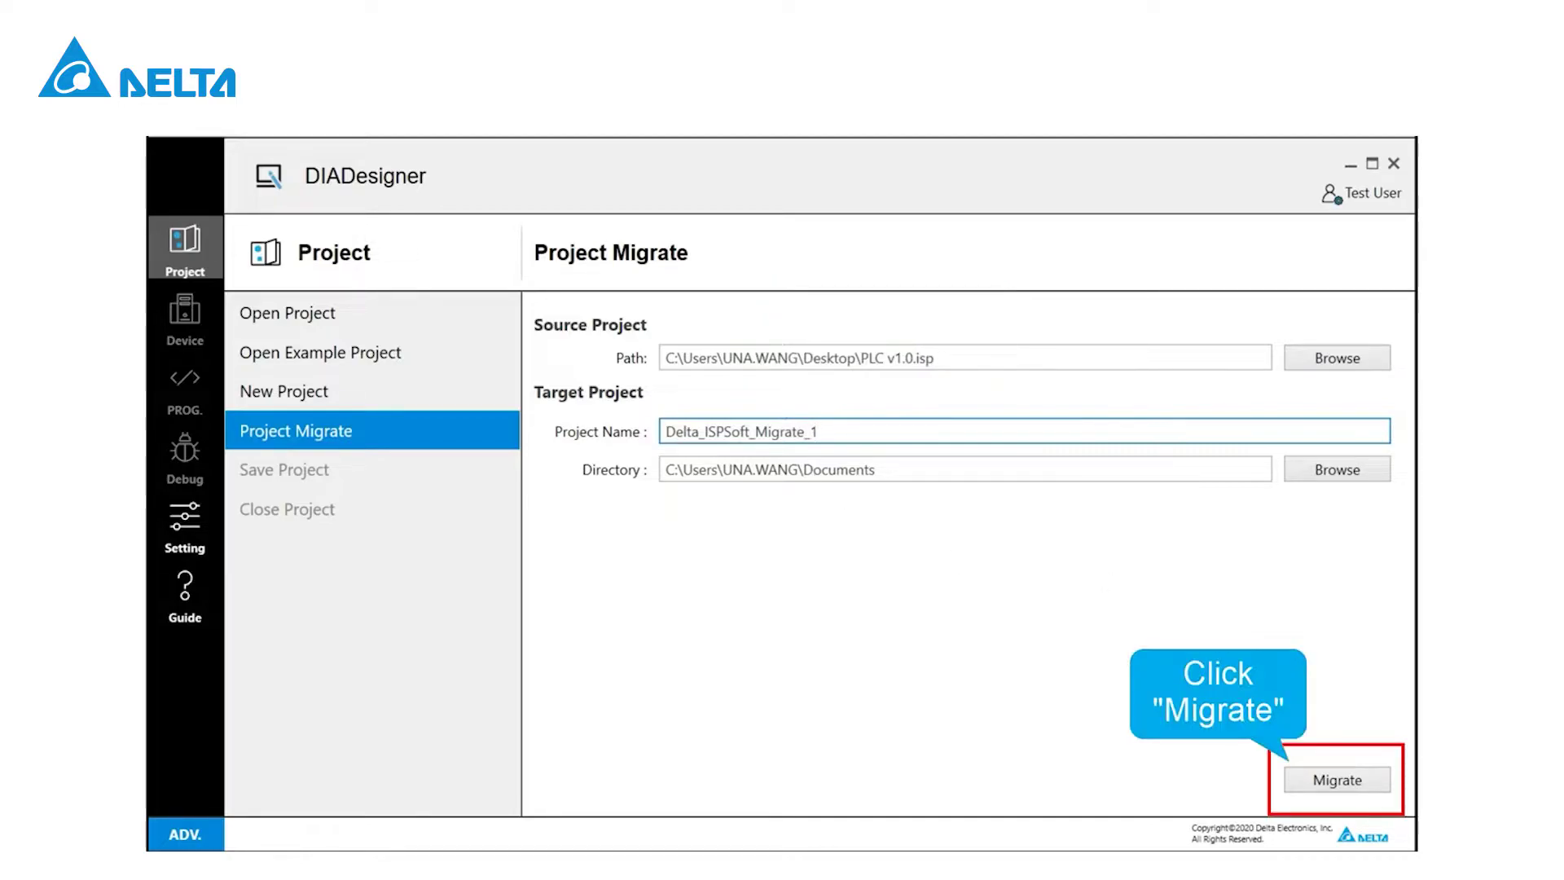
click(1389, 787)
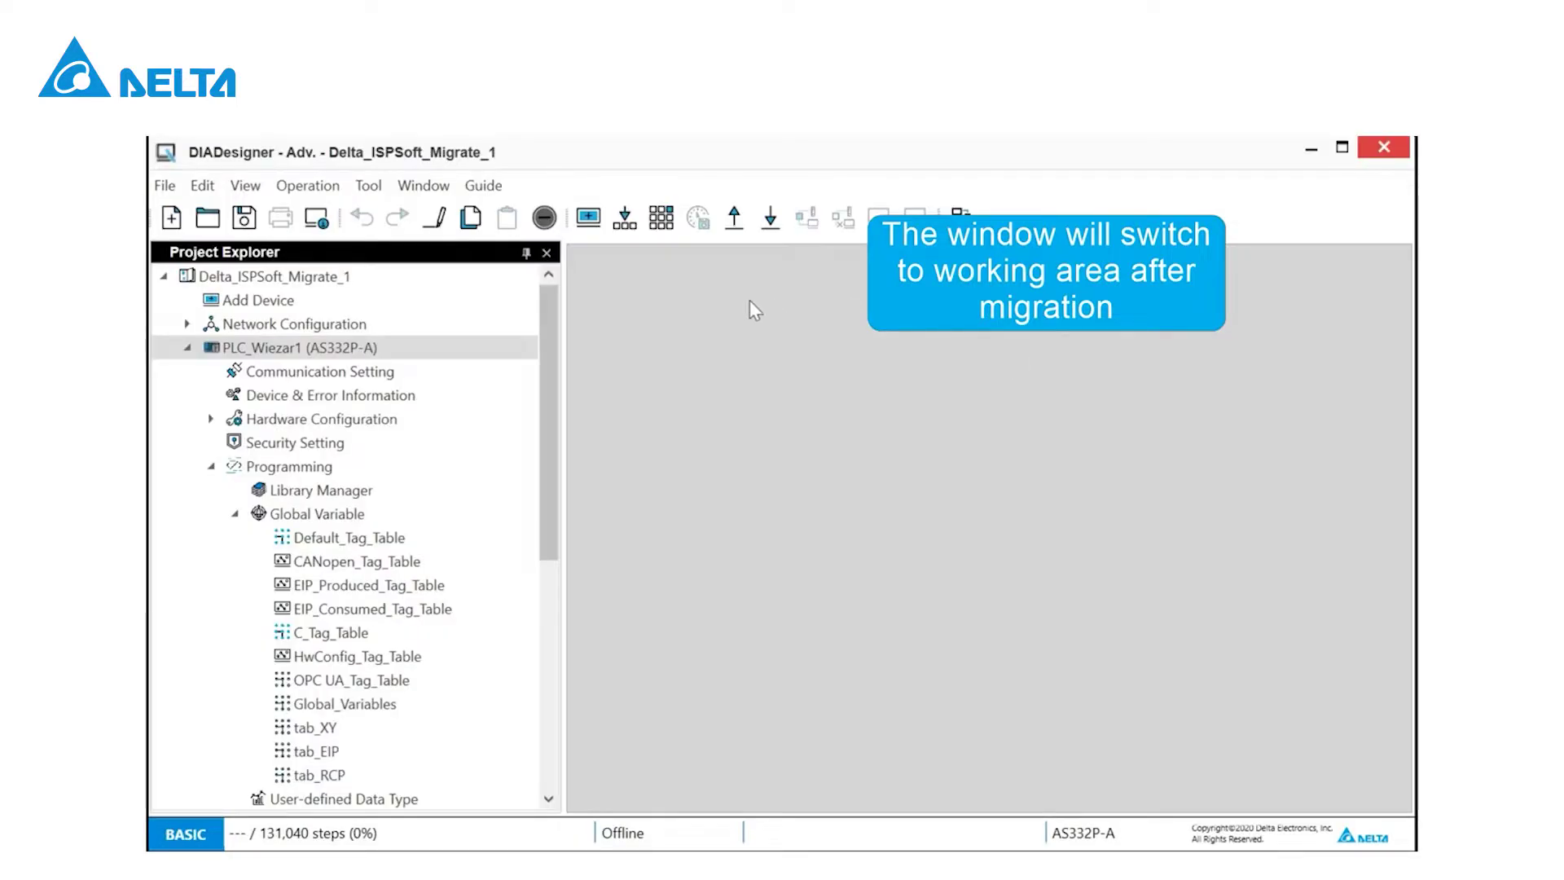
- Open the migrated MAIN program from the project tree and look through its ladder networks
drag(550, 296, 584, 526)
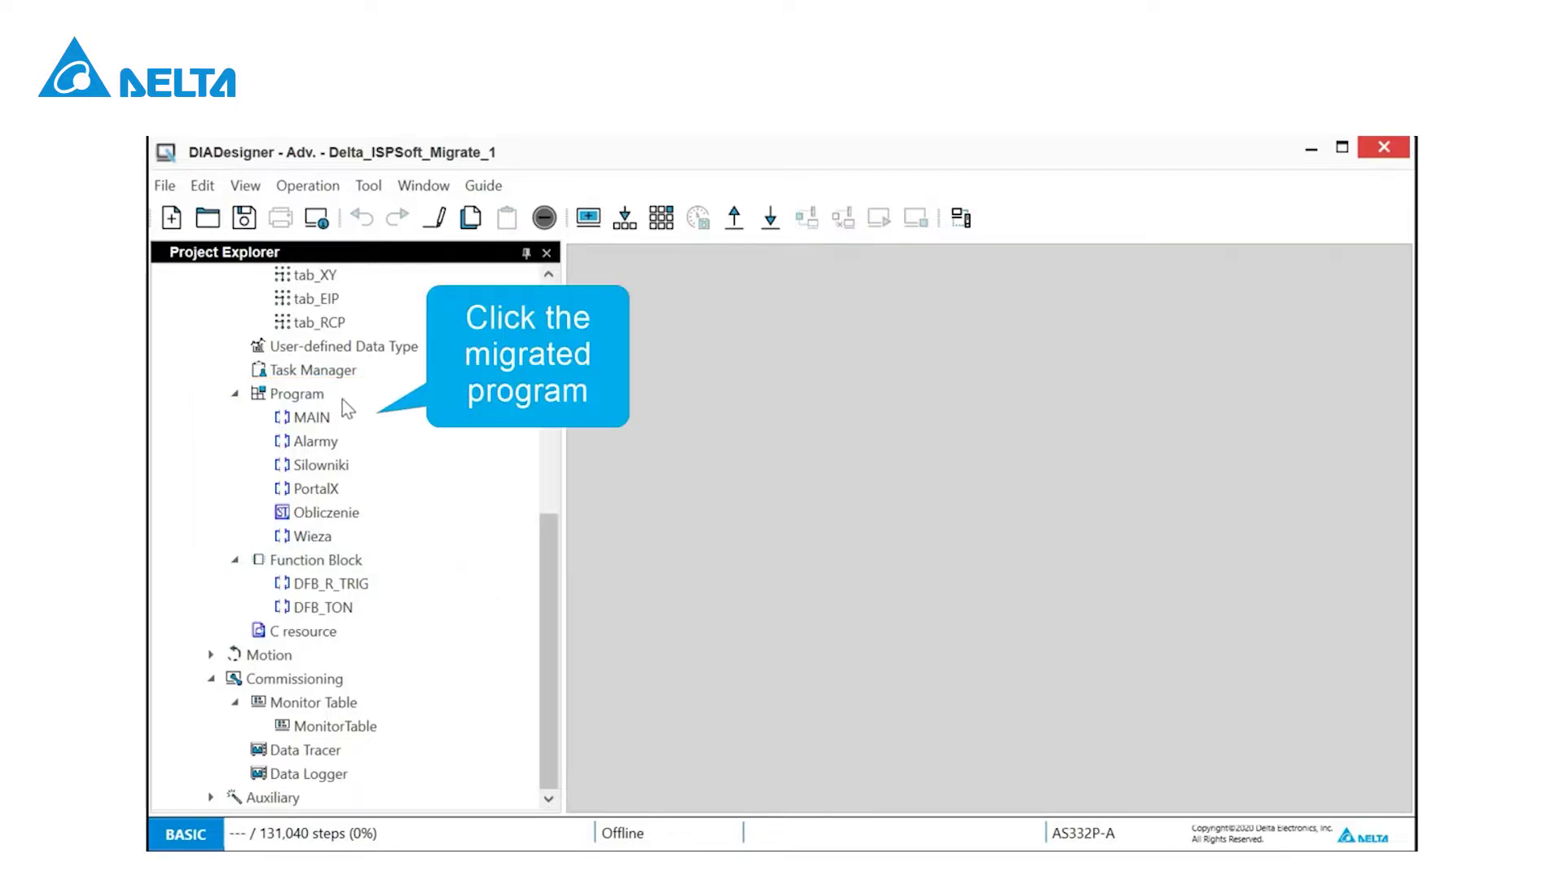
double_click(329, 419)
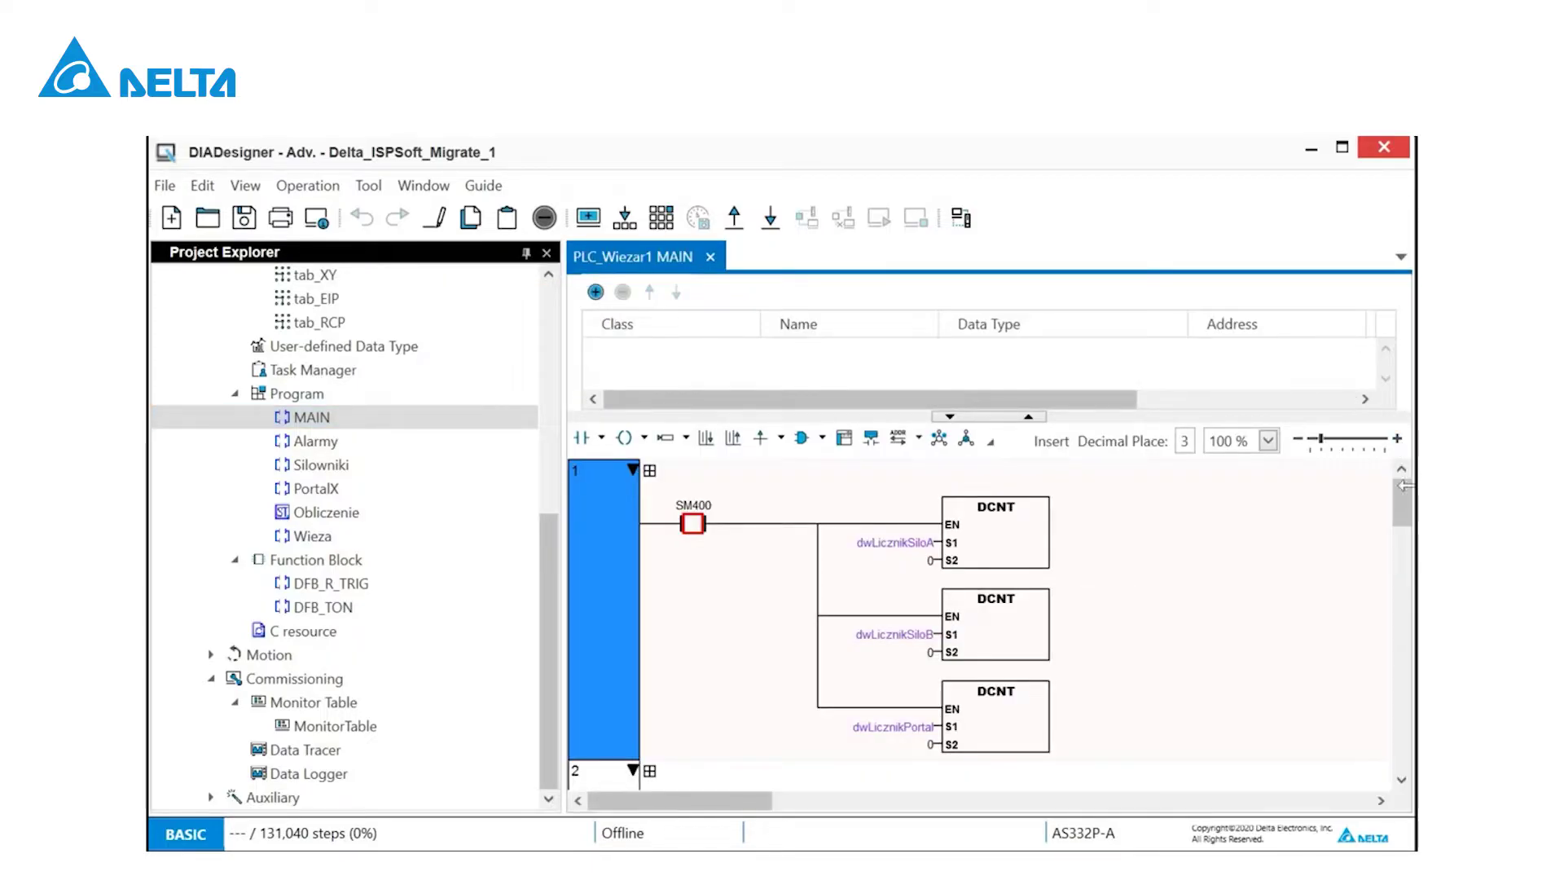
drag(1409, 493, 1411, 648)
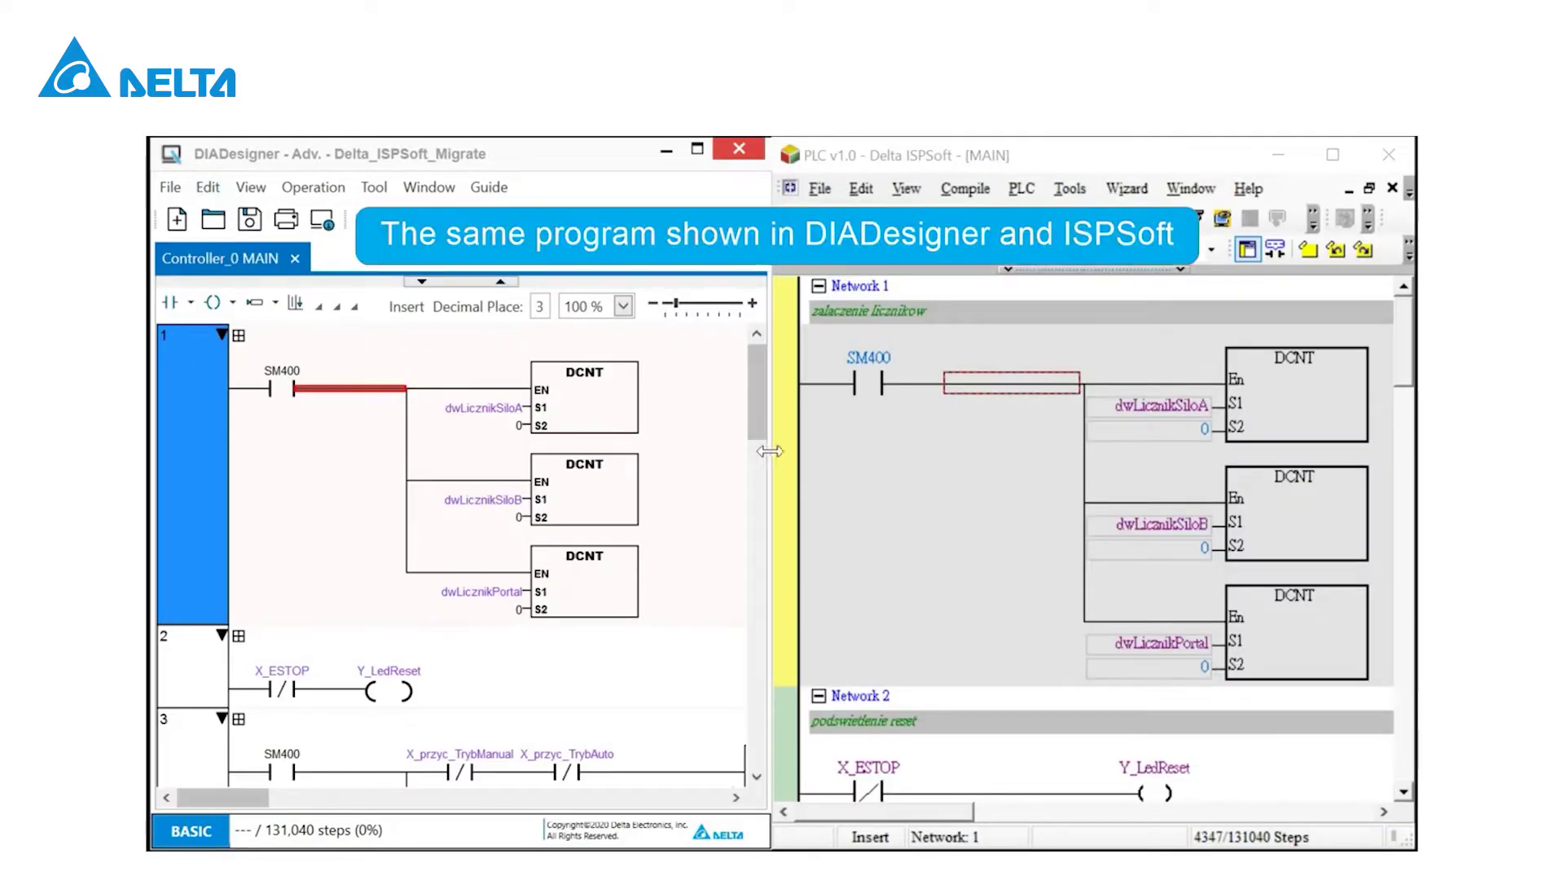
- Compare networks 2 and 3 of the MAIN program in DIADesigner and ISPSoft, including the MOV blocks
click(757, 408)
drag(757, 407, 750, 468)
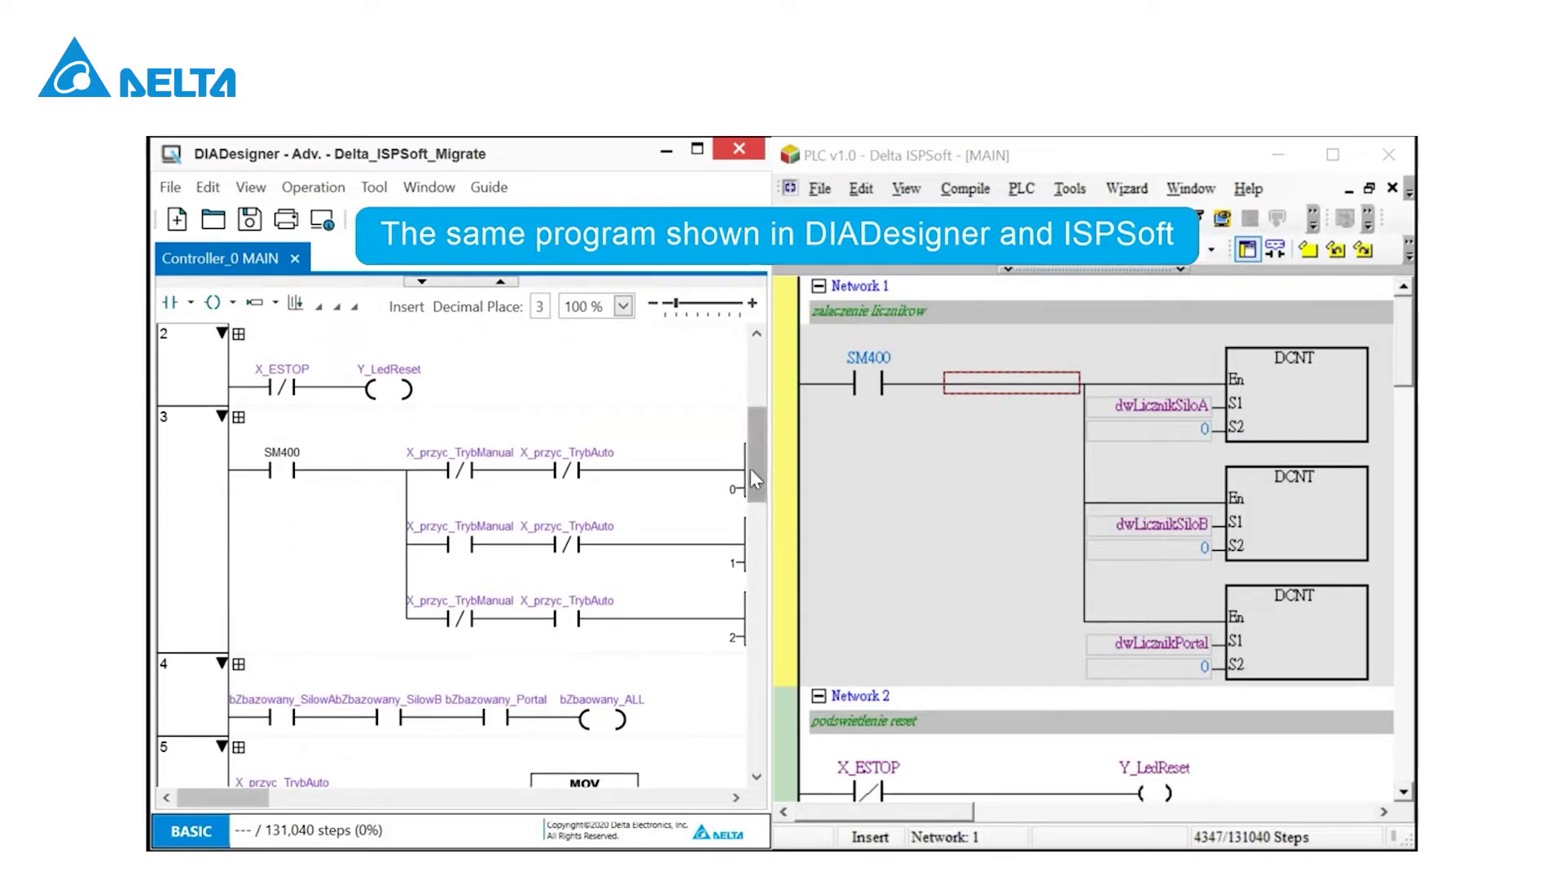
drag(1400, 345, 1388, 420)
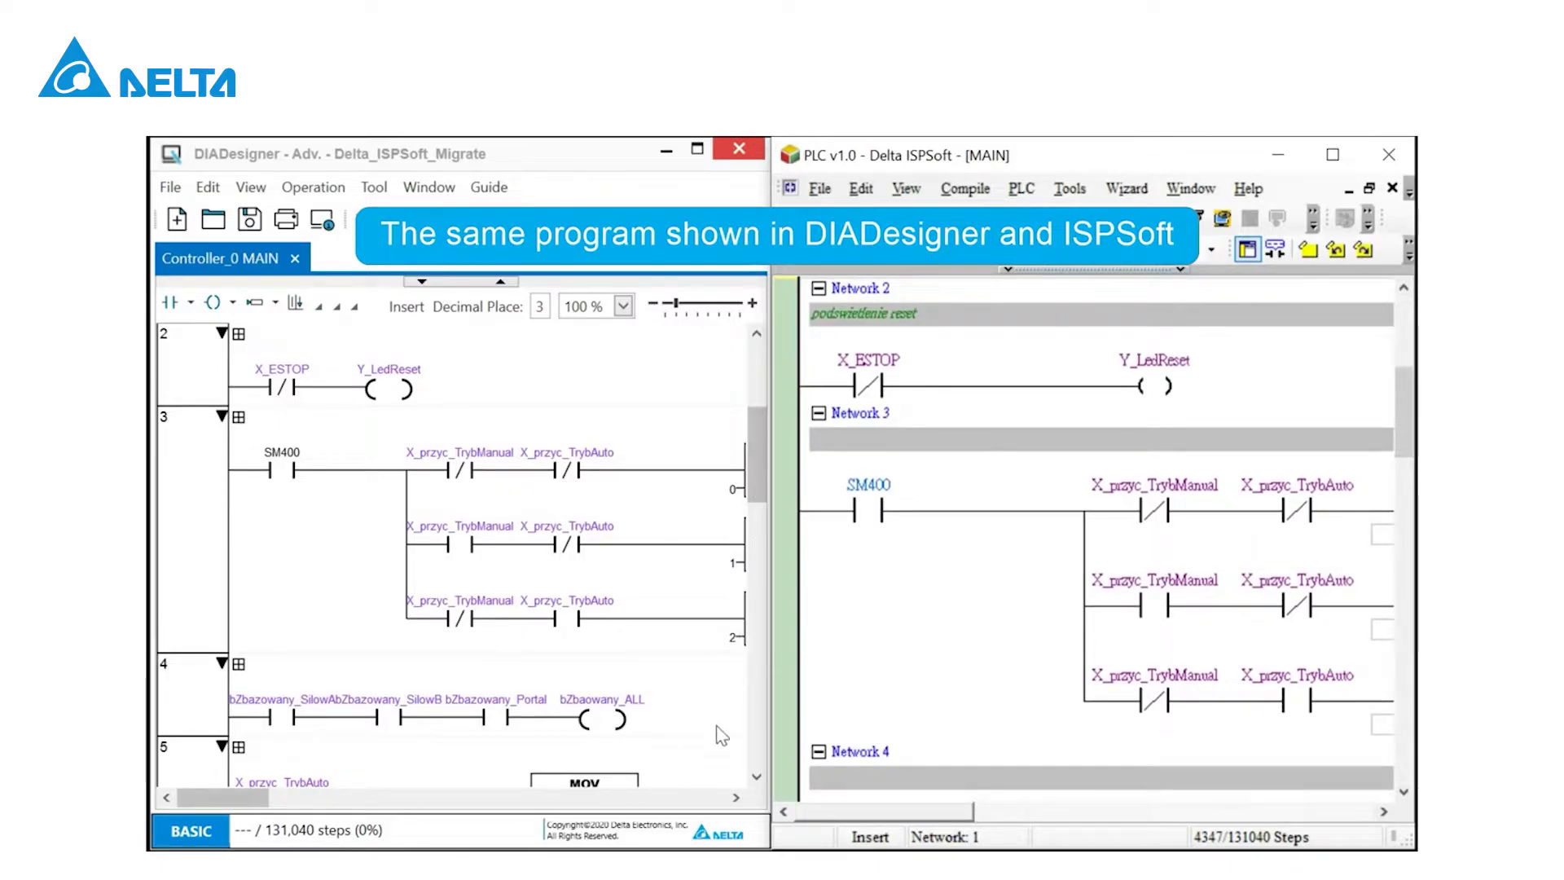
click(735, 799)
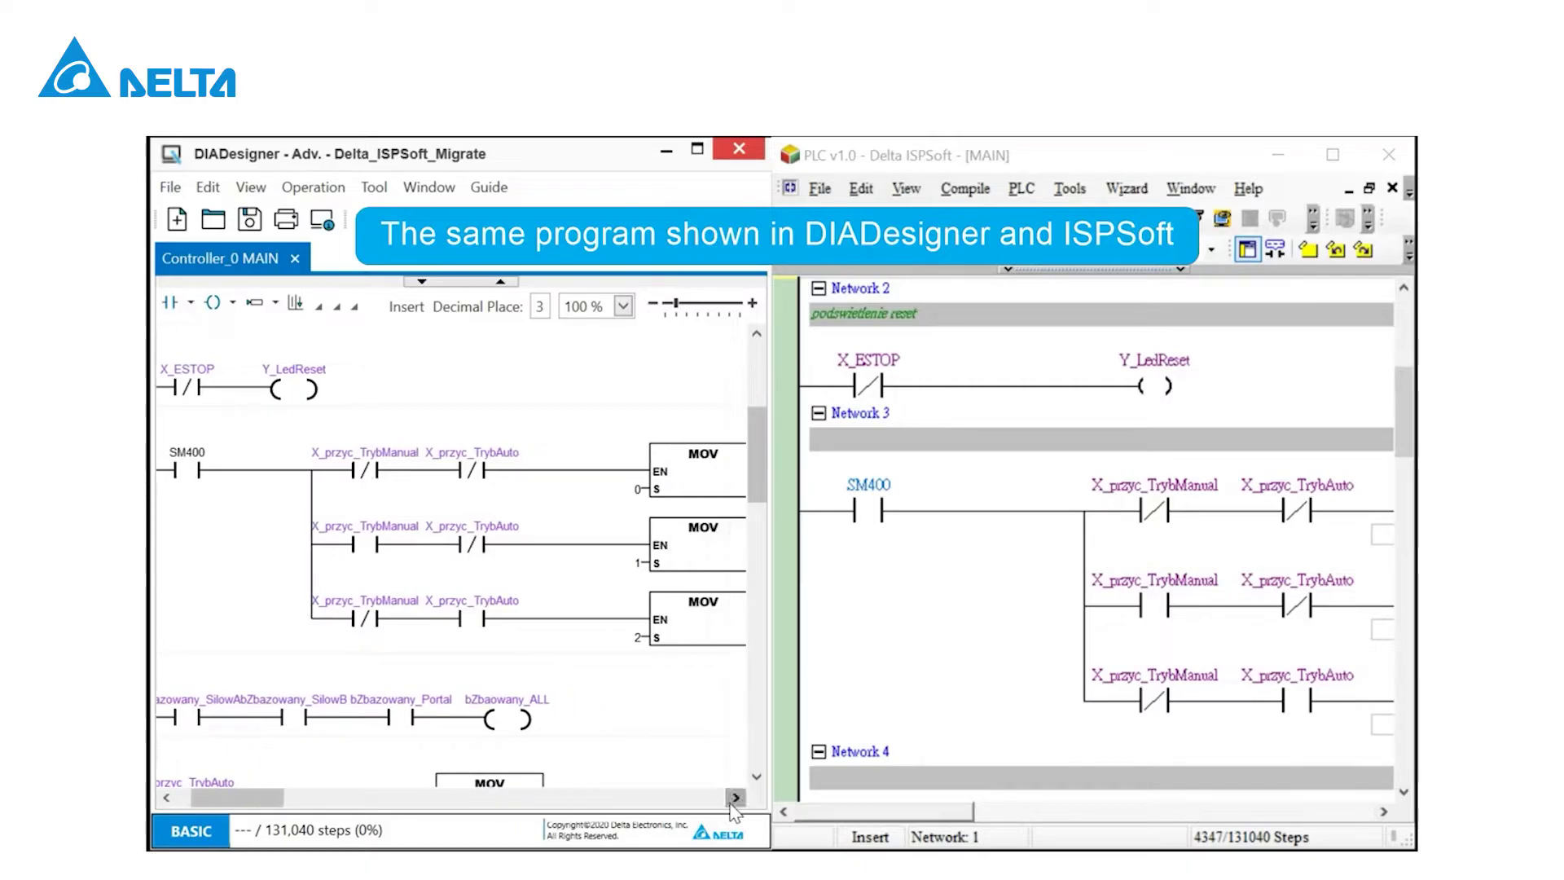
click(736, 798)
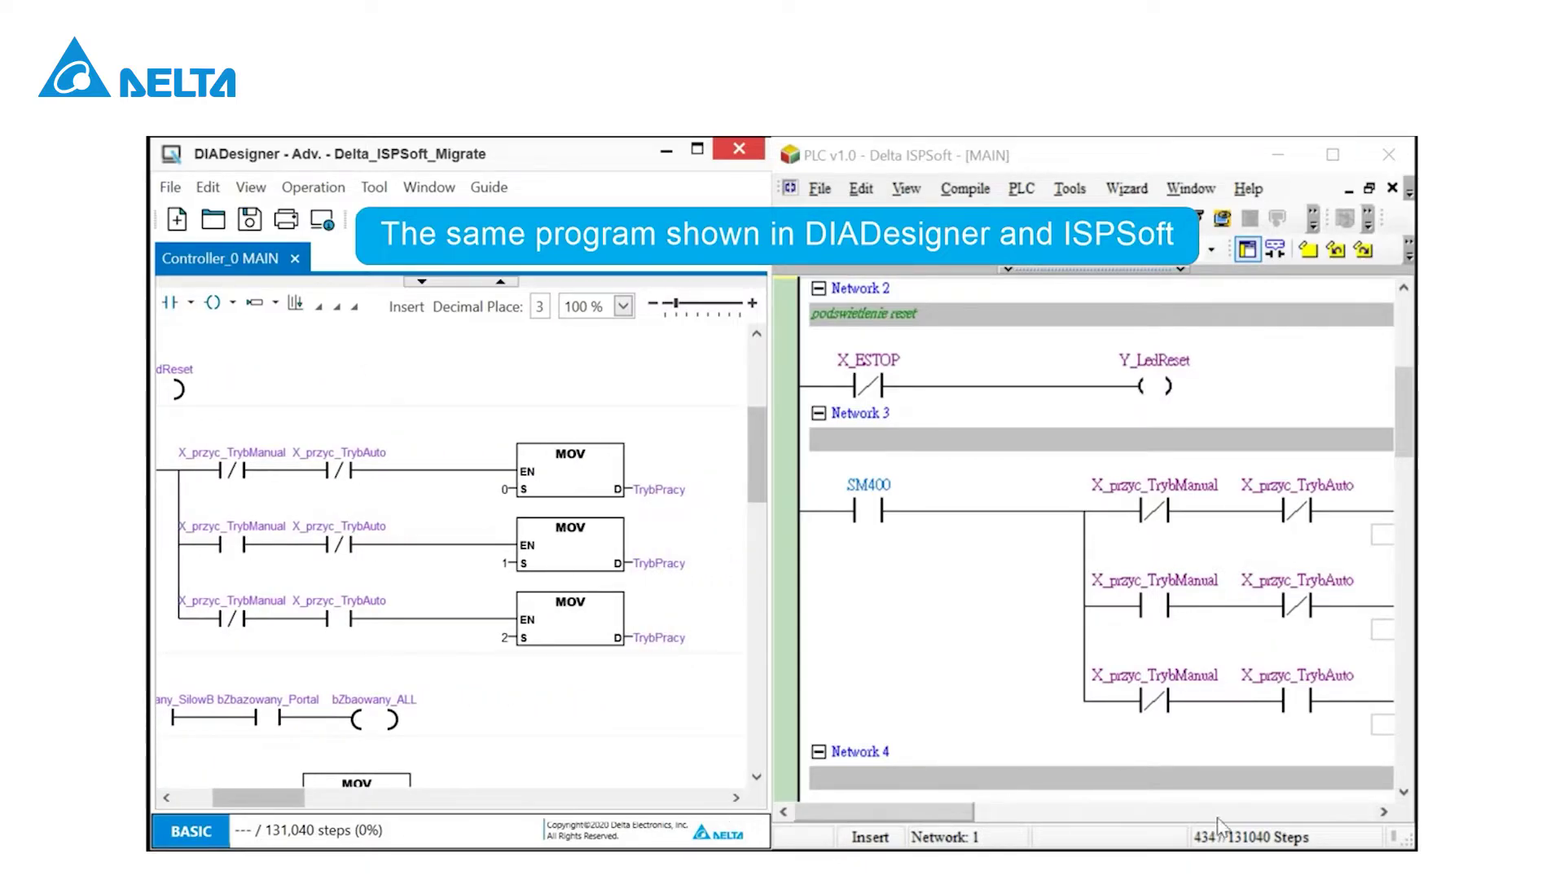
click(1383, 812)
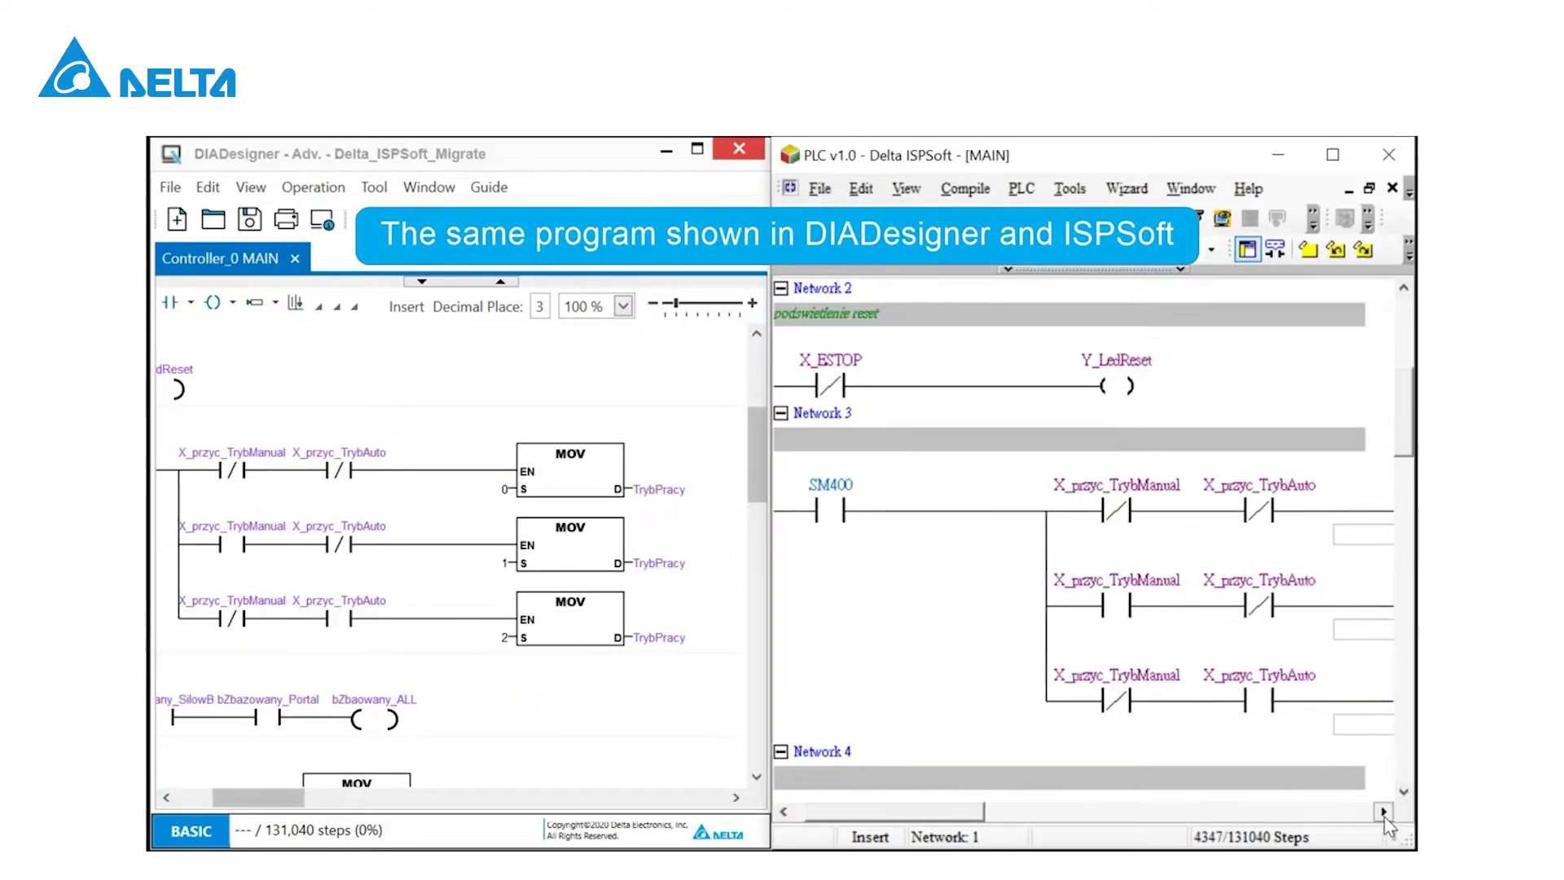
drag(1385, 817, 1388, 823)
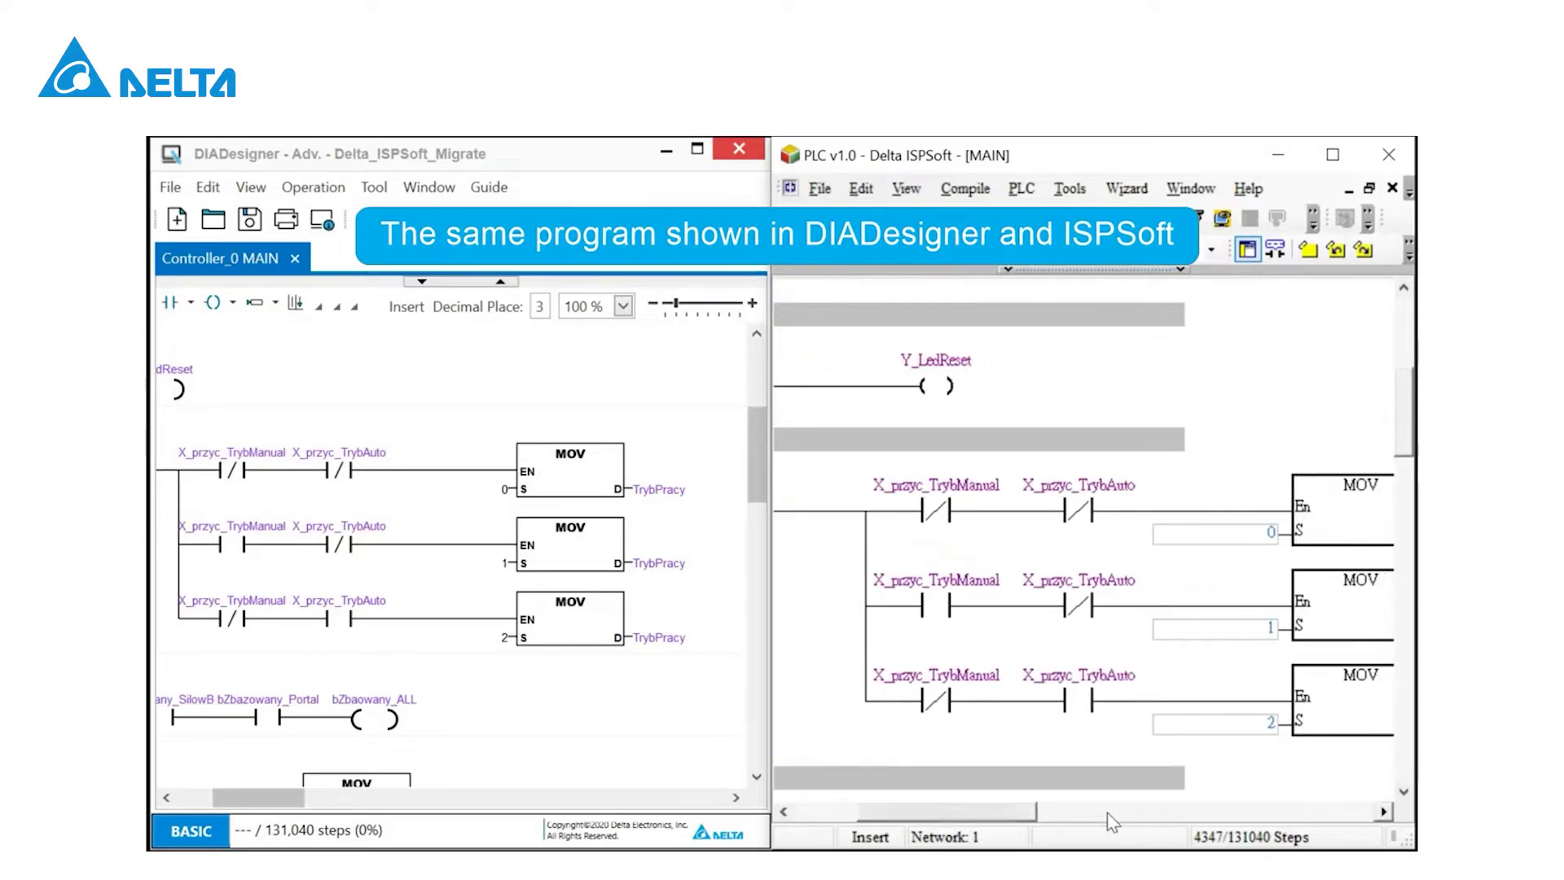
- Compare networks 5 and 6 of the MAIN program side by side in DIADesigner and ISPSoft
drag(1028, 833, 827, 821)
drag(249, 798, 214, 799)
drag(754, 460, 752, 545)
drag(1400, 417, 1387, 520)
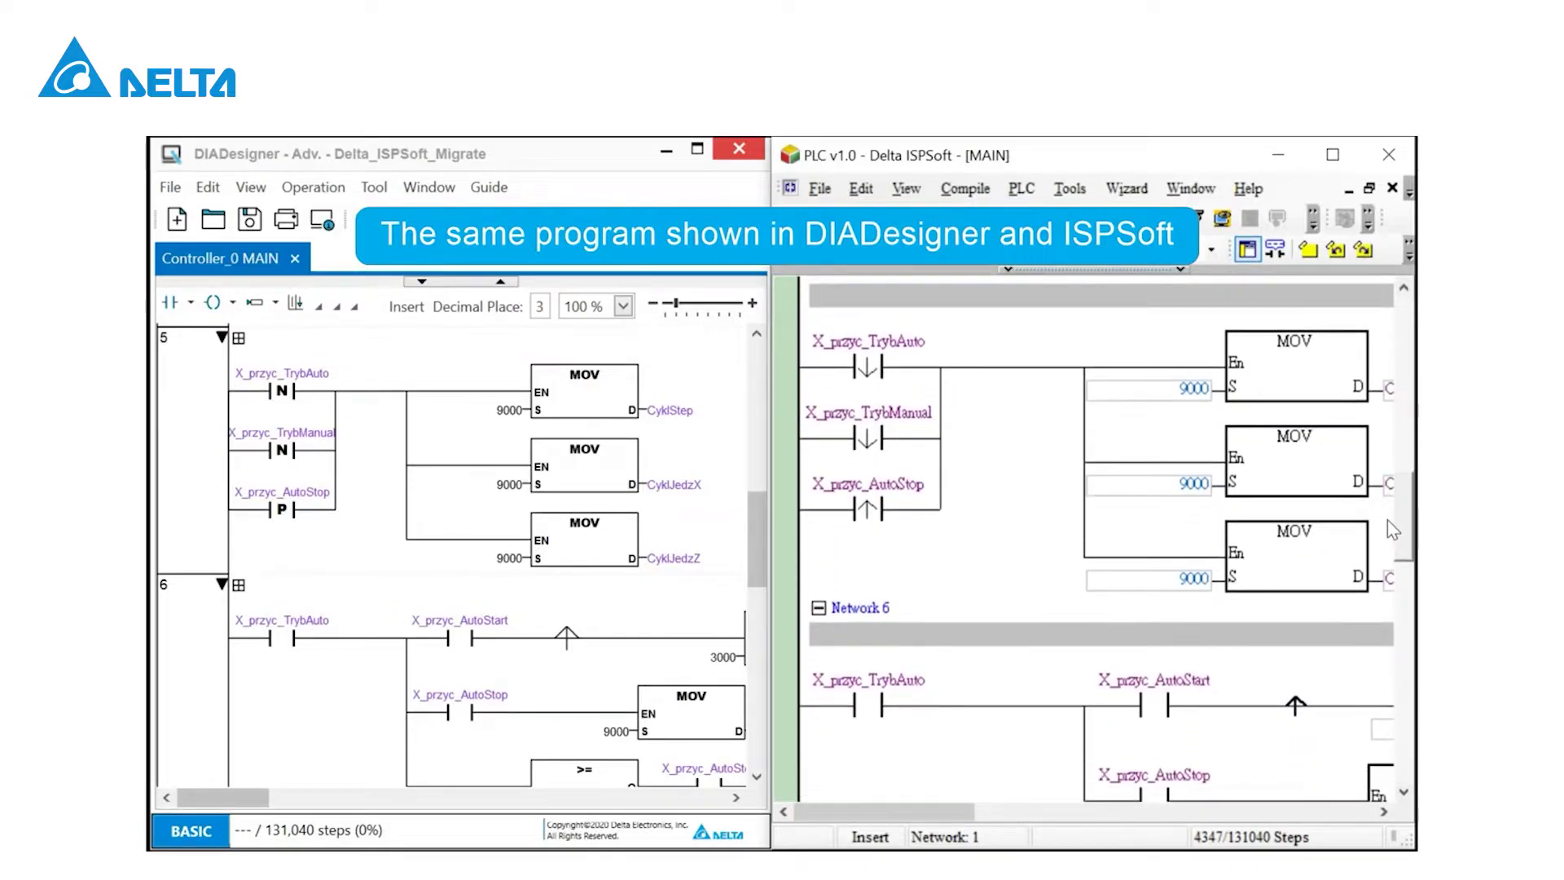
click(297, 805)
scroll(298, 819, right, 5)
scroll(300, 830, right, 2)
drag(936, 825, 1027, 847)
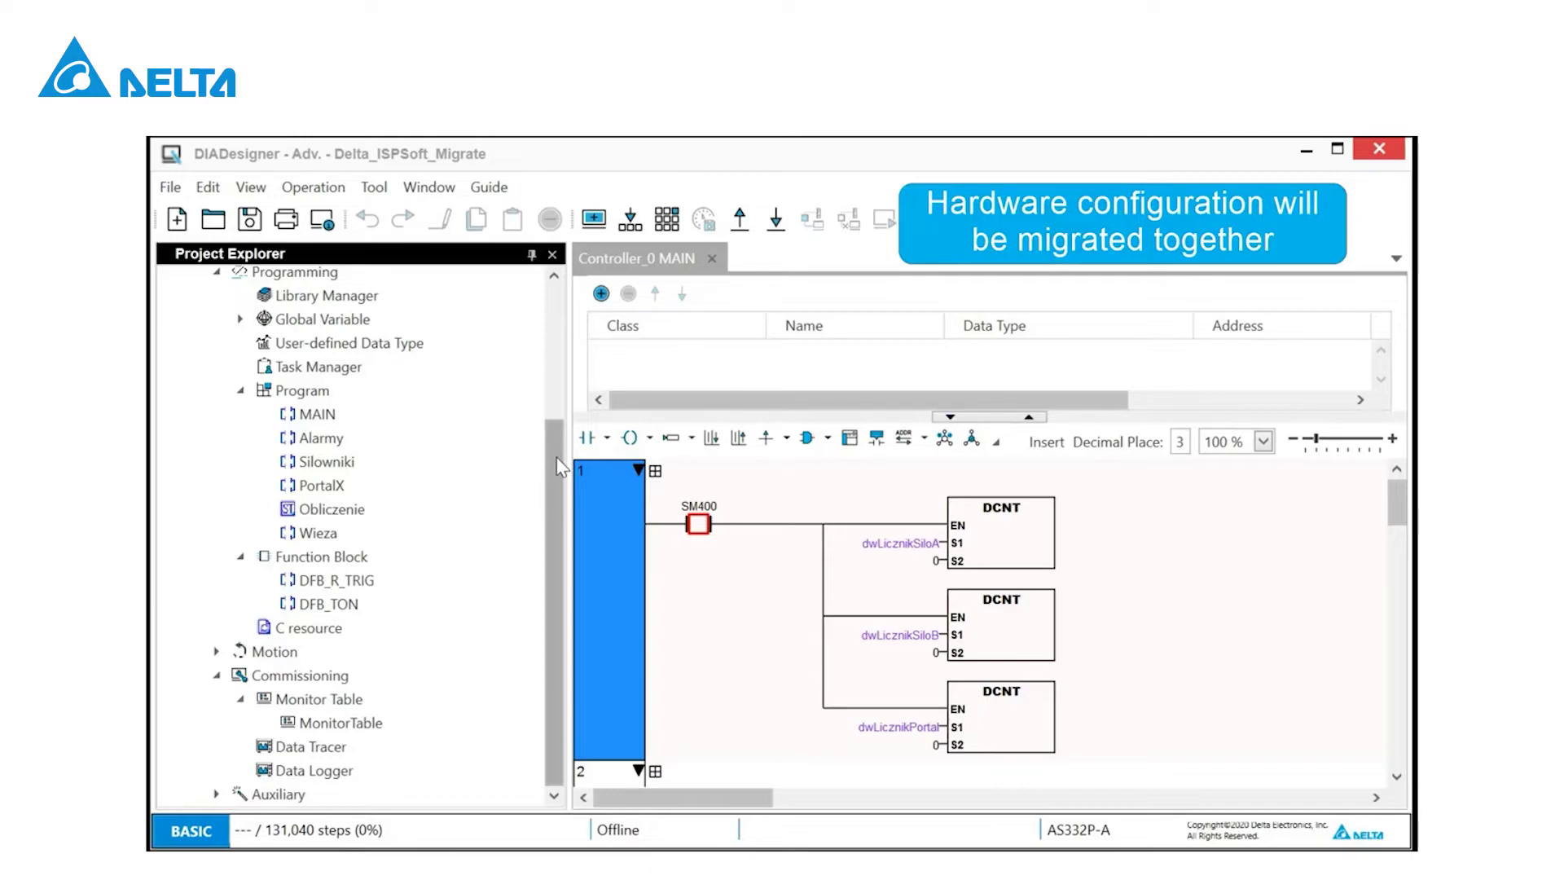
- Open the controller's hardware configuration and examine the migrated modules and the Module Setting Table
drag(560, 466, 552, 313)
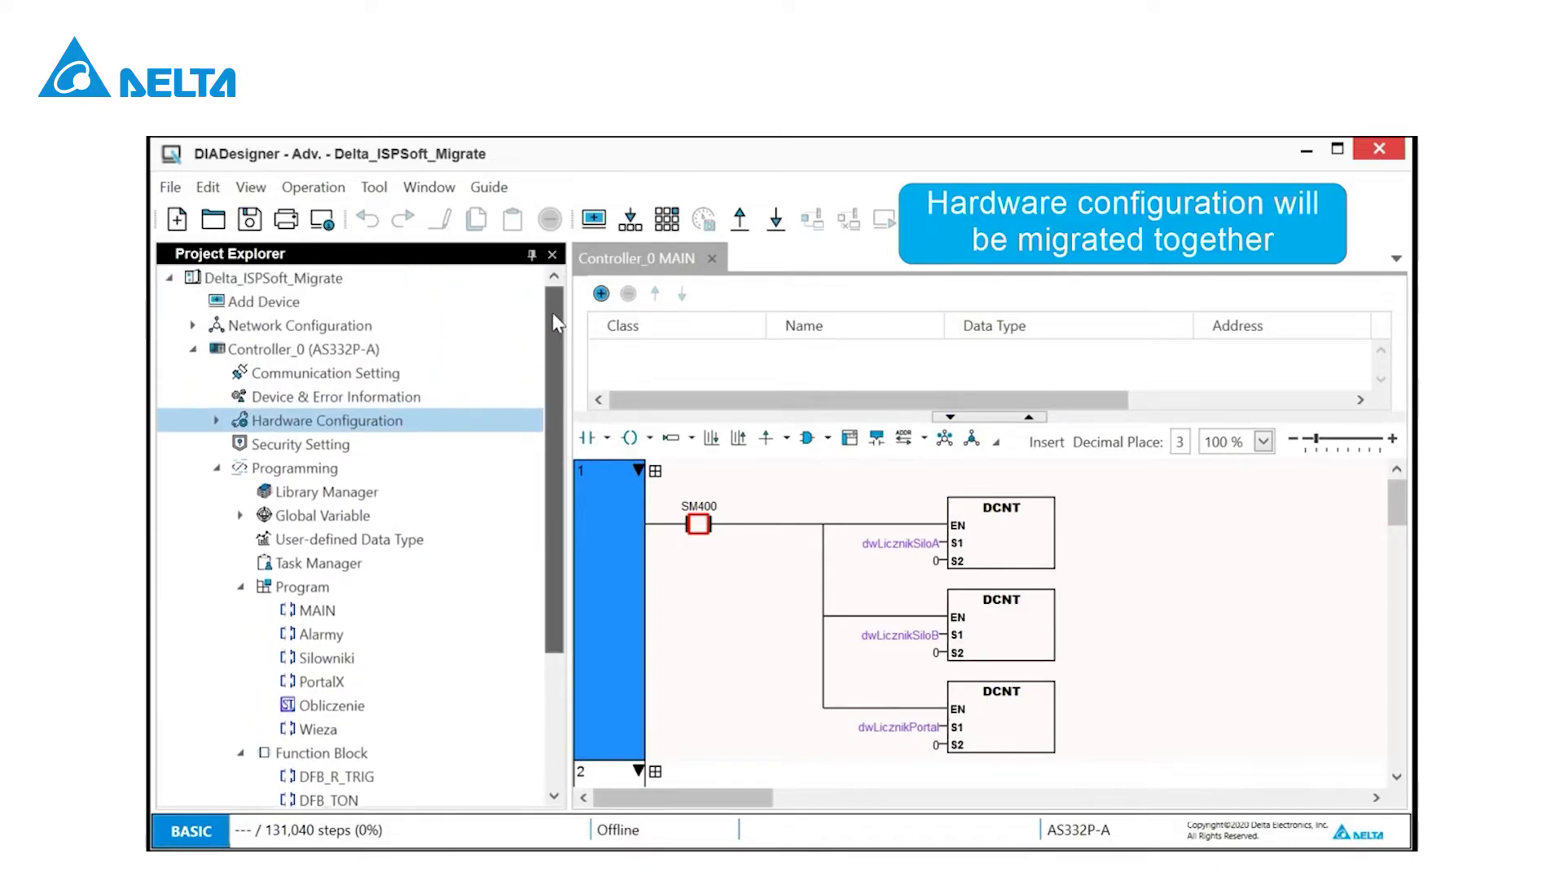
double_click(471, 417)
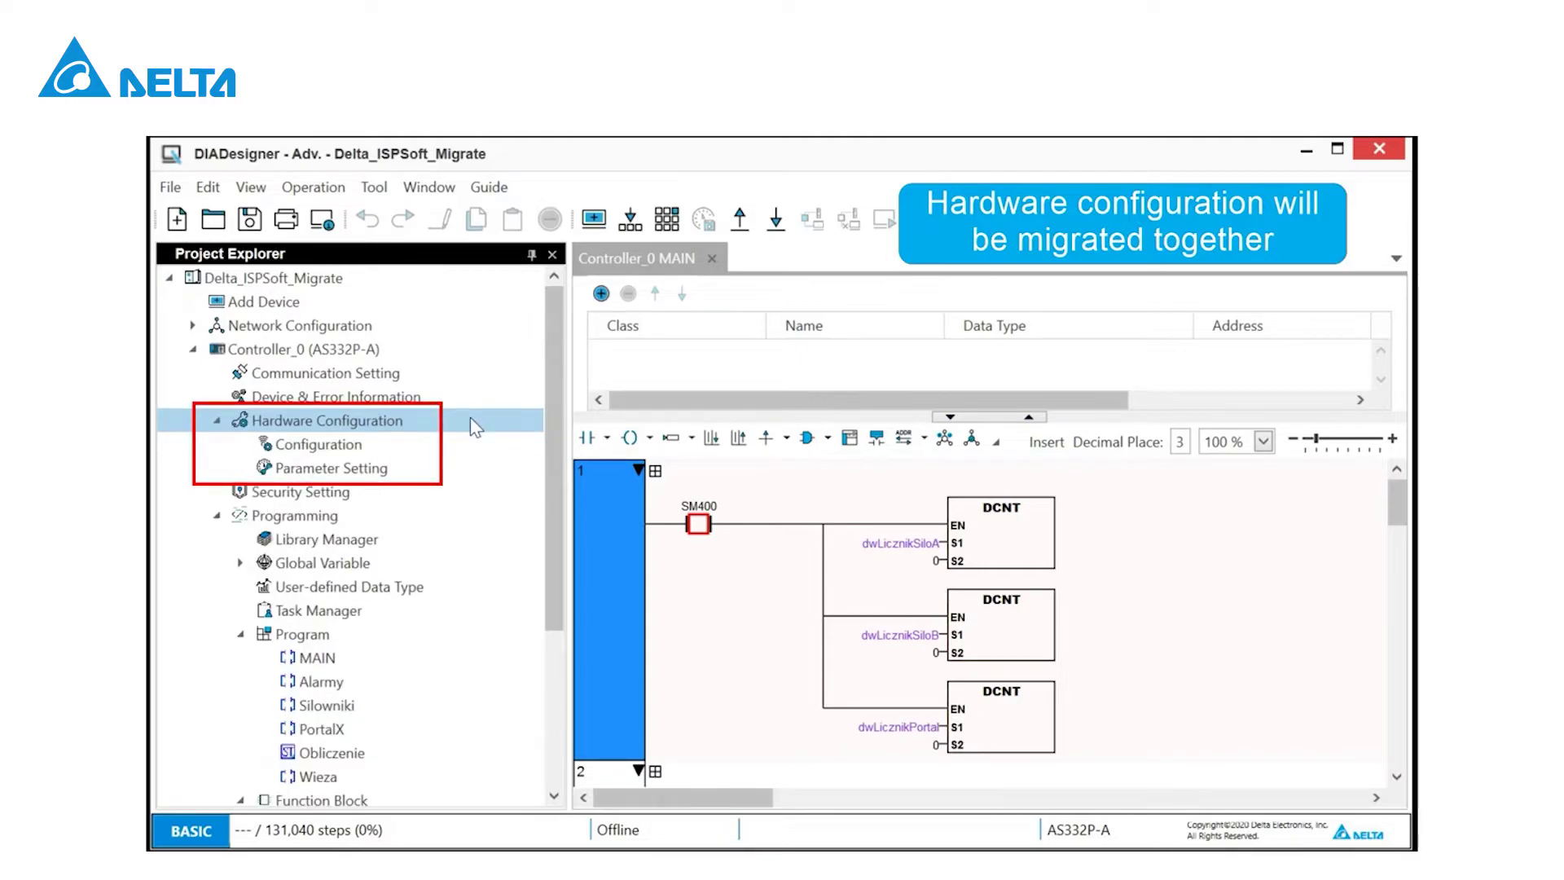
double_click(367, 447)
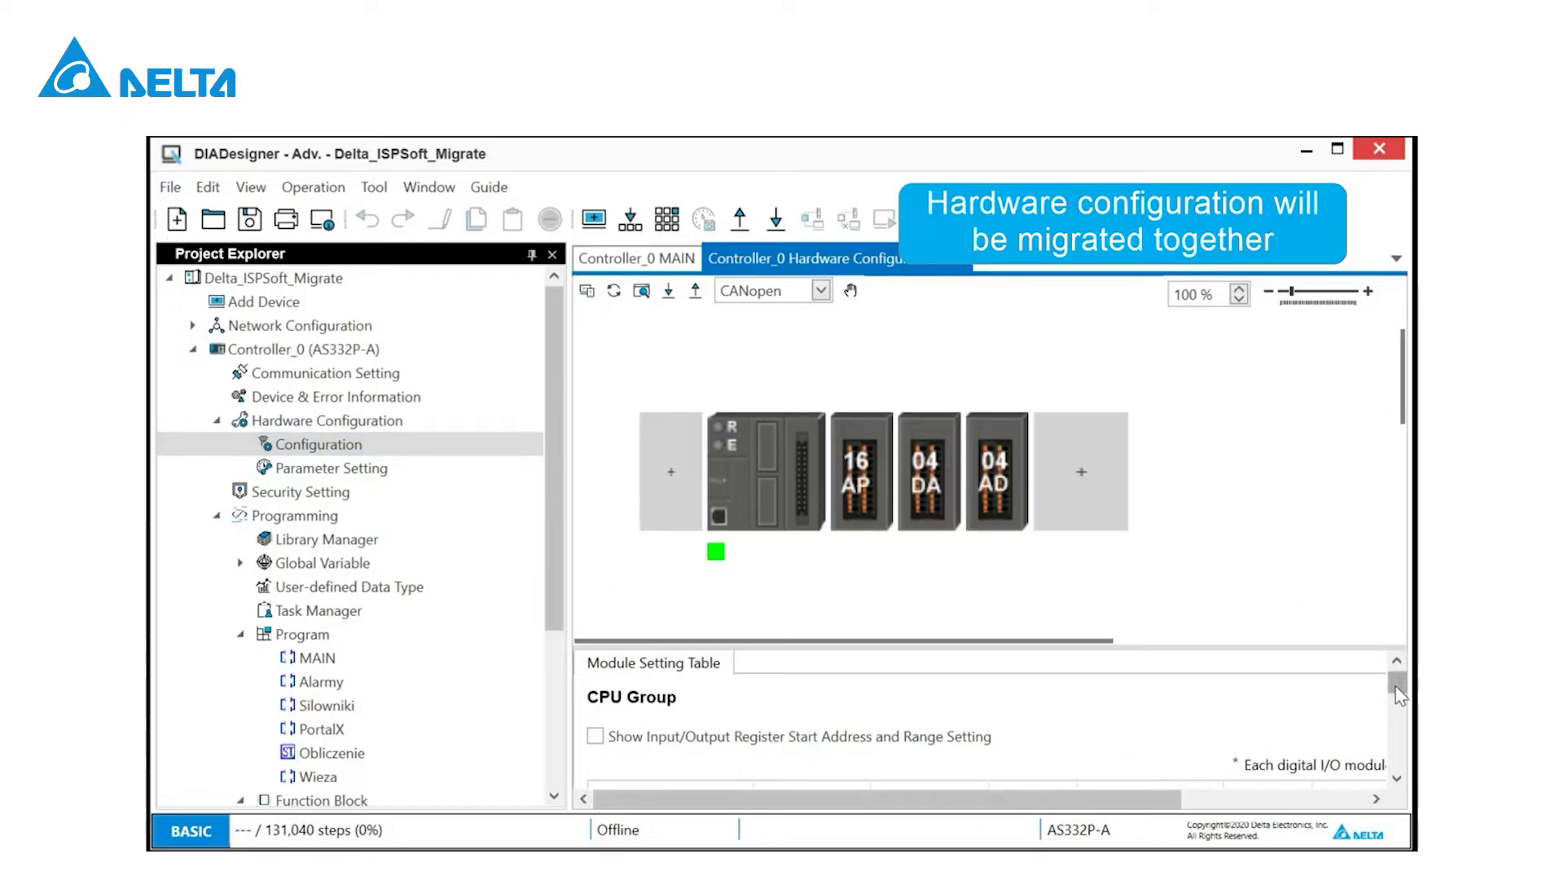
drag(1398, 691, 1409, 727)
drag(1196, 810, 1147, 823)
- Open the controller's parameter settings and review the System Information and System Parameter entries
double_click(801, 528)
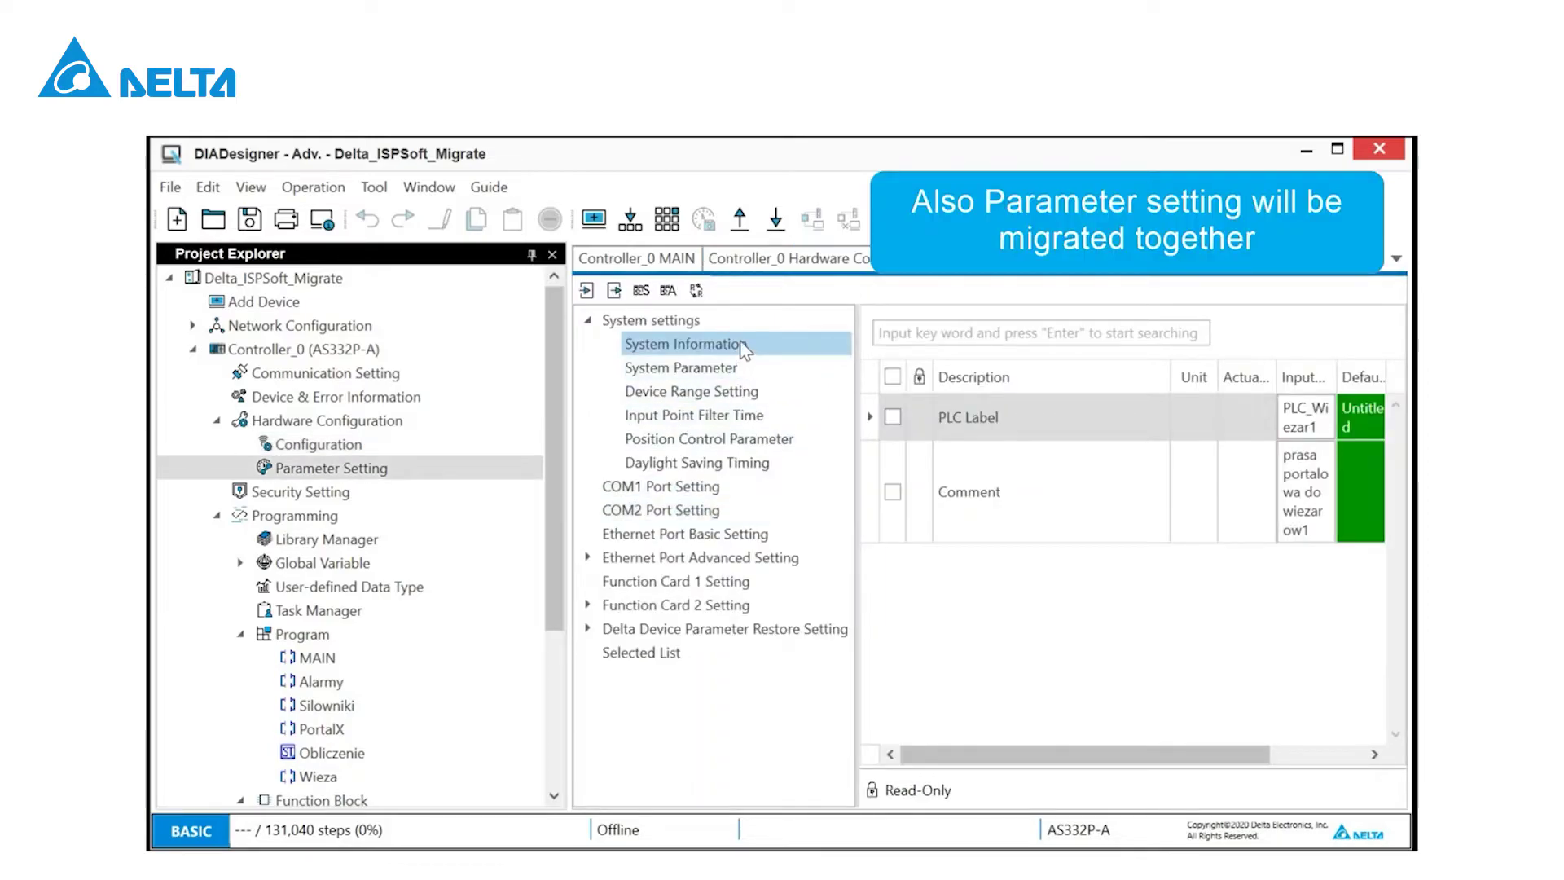
mouse_move(1074, 759)
mouse_down()
mouse_move(1211, 769)
mouse_move(1082, 769)
mouse_up()
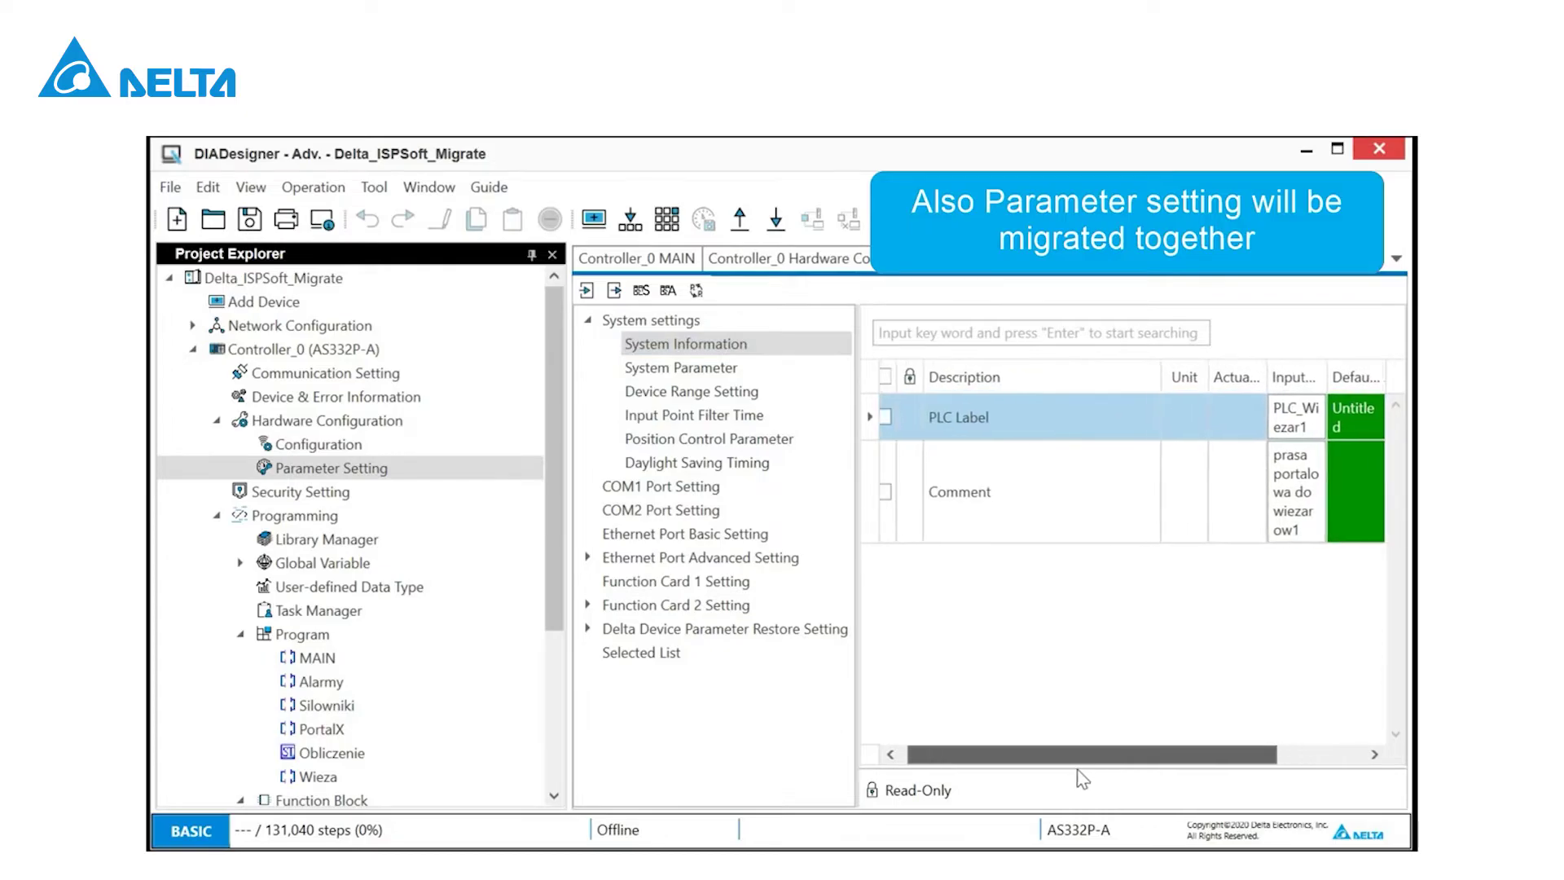
click(704, 372)
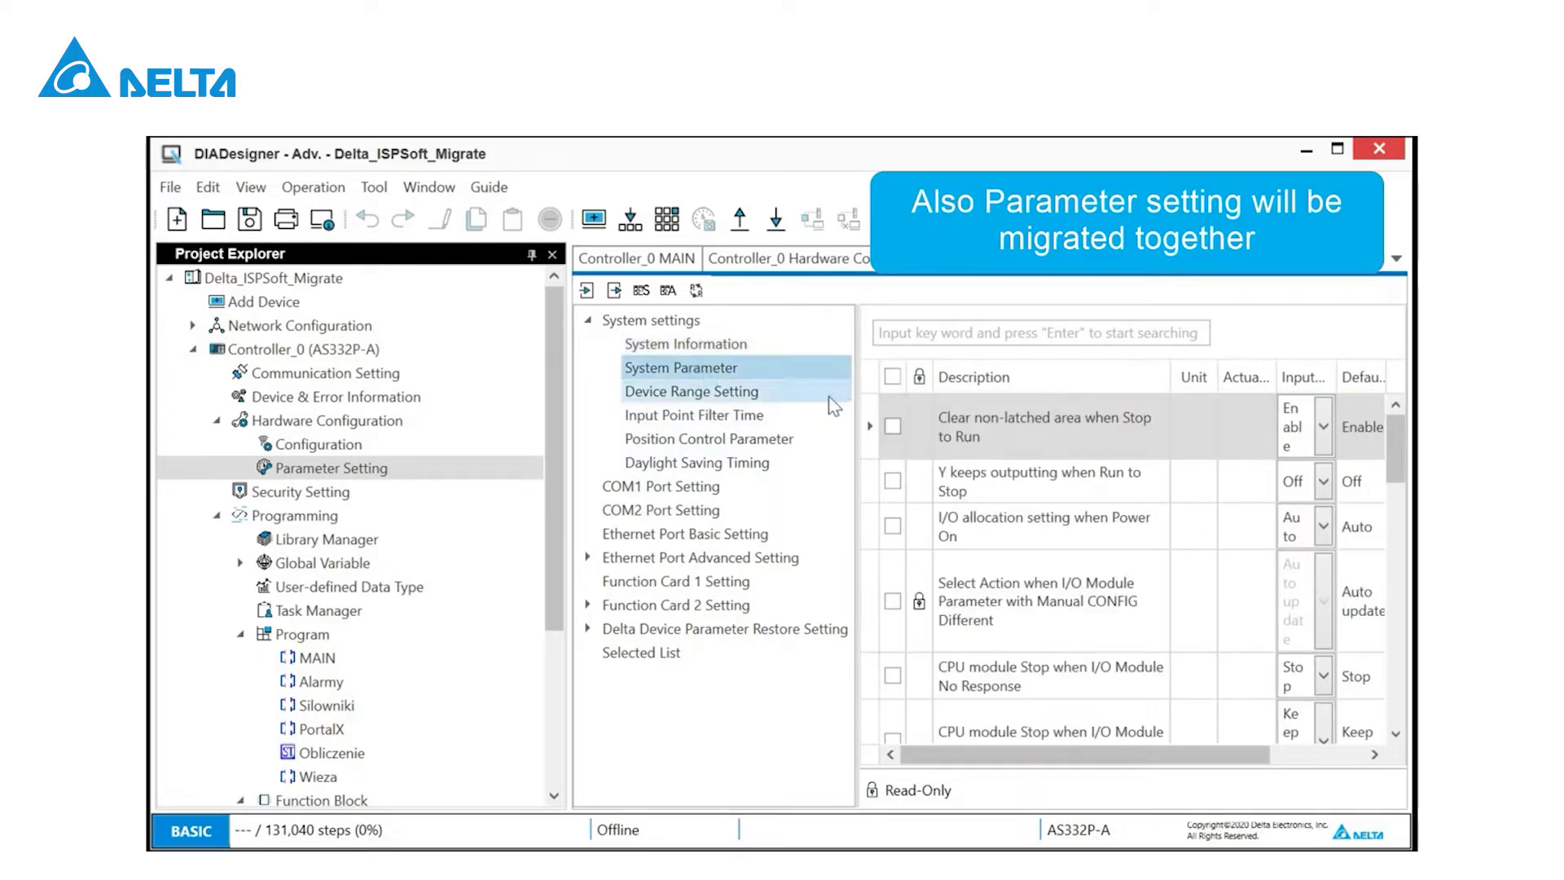
mouse_move(1266, 755)
mouse_down()
mouse_move(1376, 781)
mouse_move(1248, 778)
mouse_up()
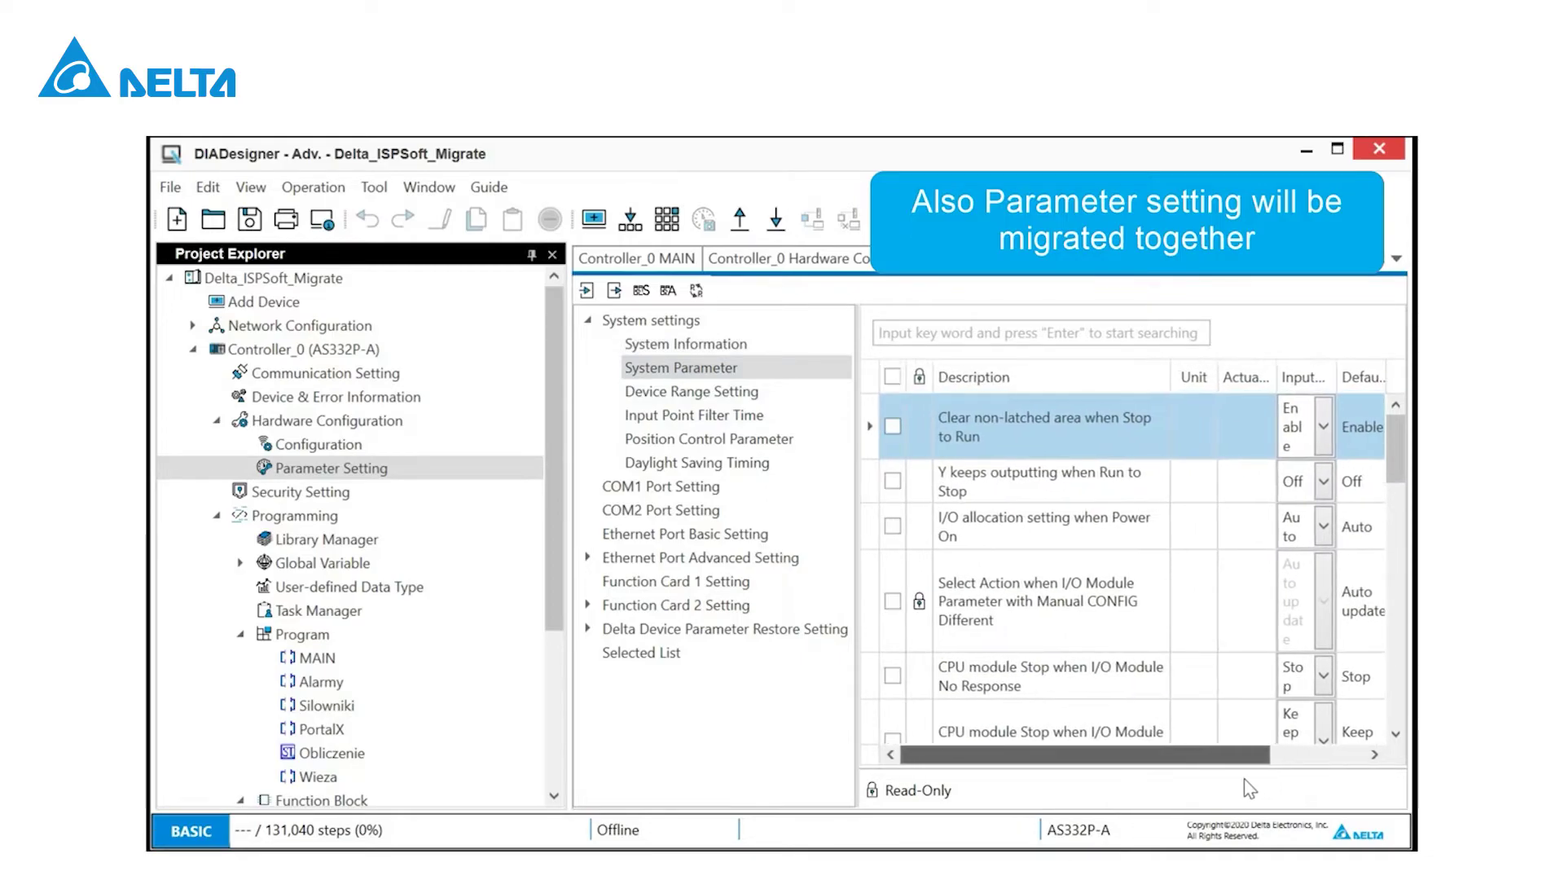
drag(1394, 479, 1410, 742)
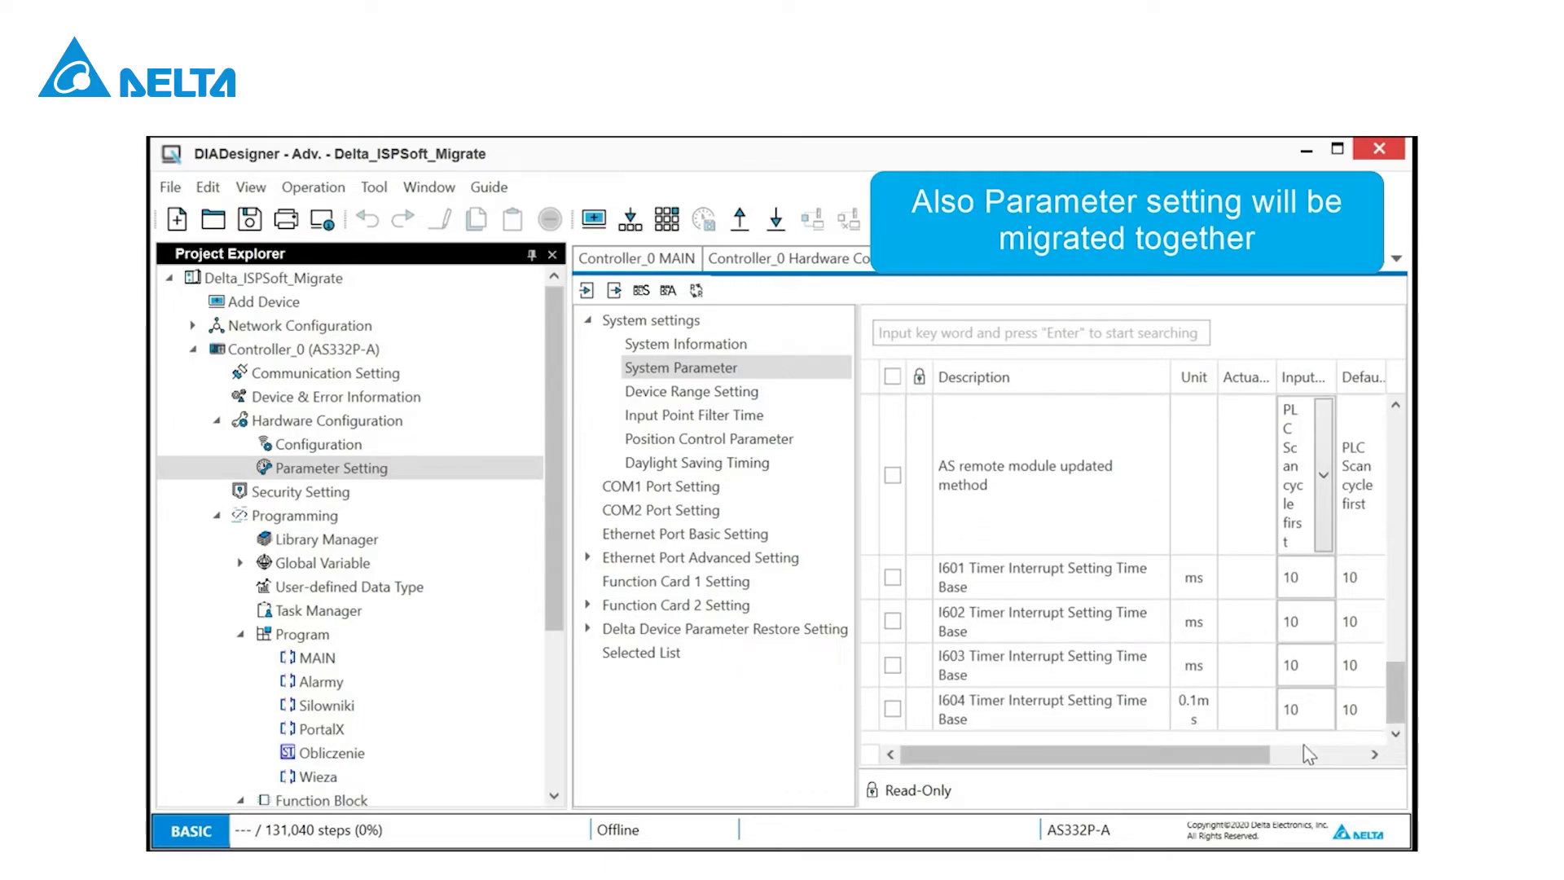
- Review the Device Range Setting parameters, including the input, default, minimum and maximum columns
click(782, 396)
click(1334, 754)
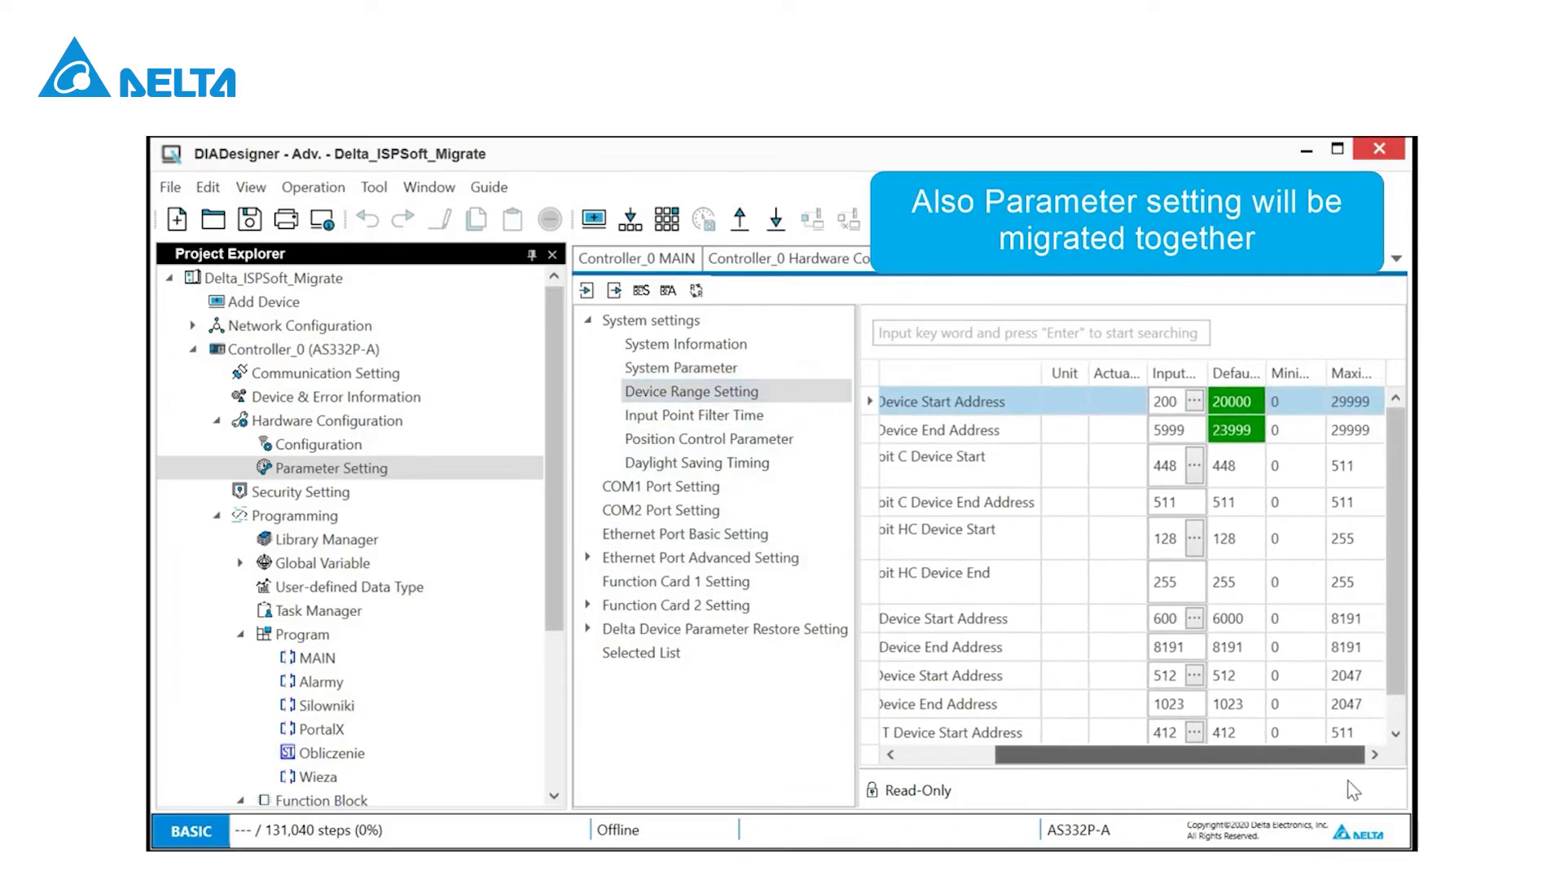
drag(1369, 784, 1252, 796)
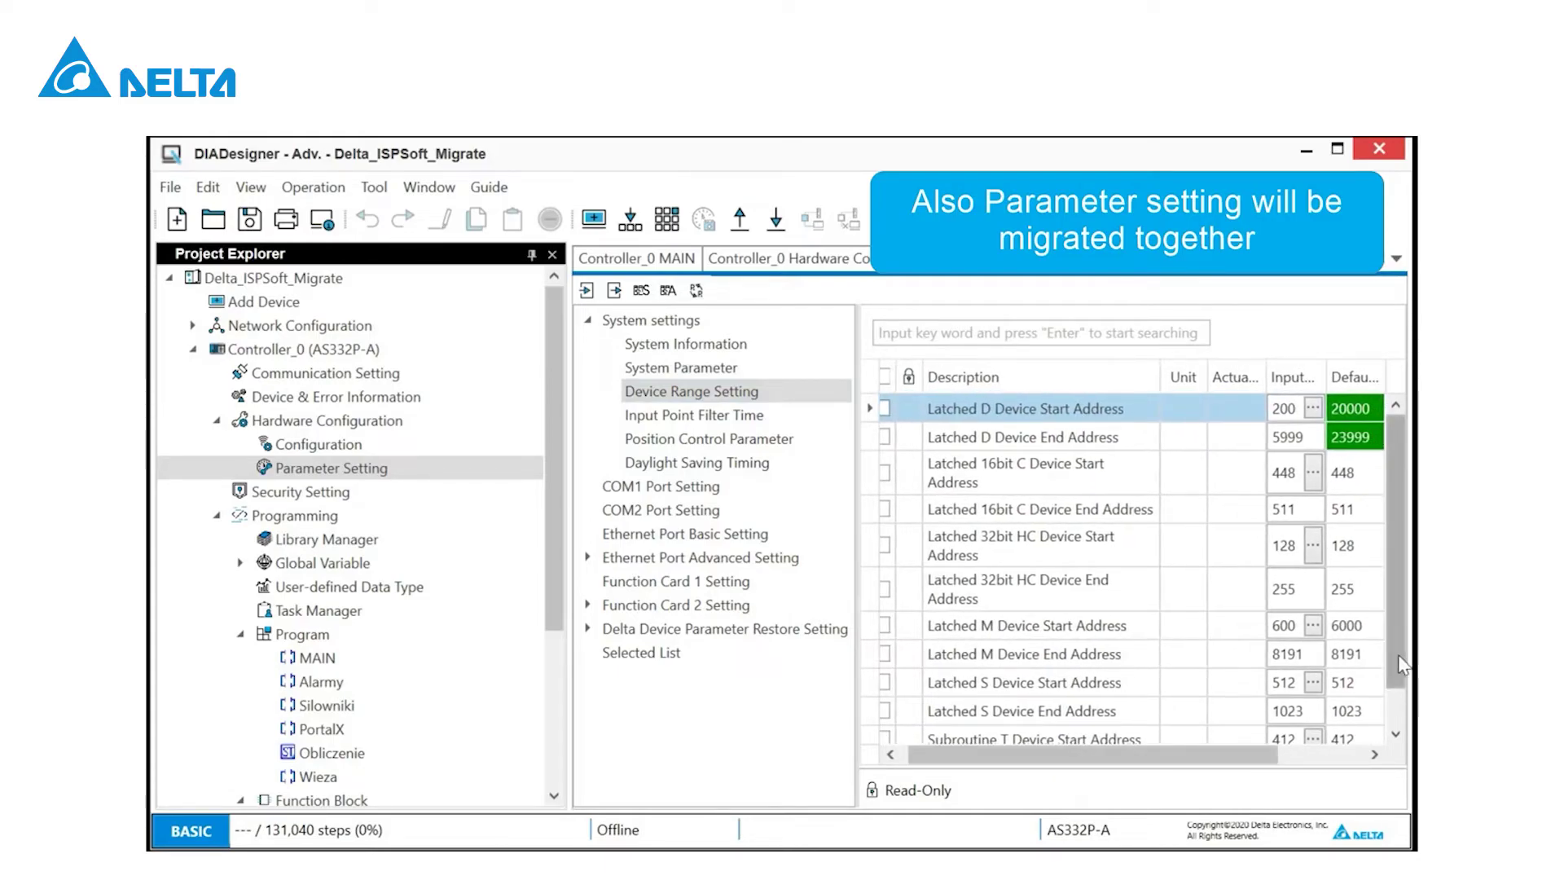
drag(1398, 658, 1395, 713)
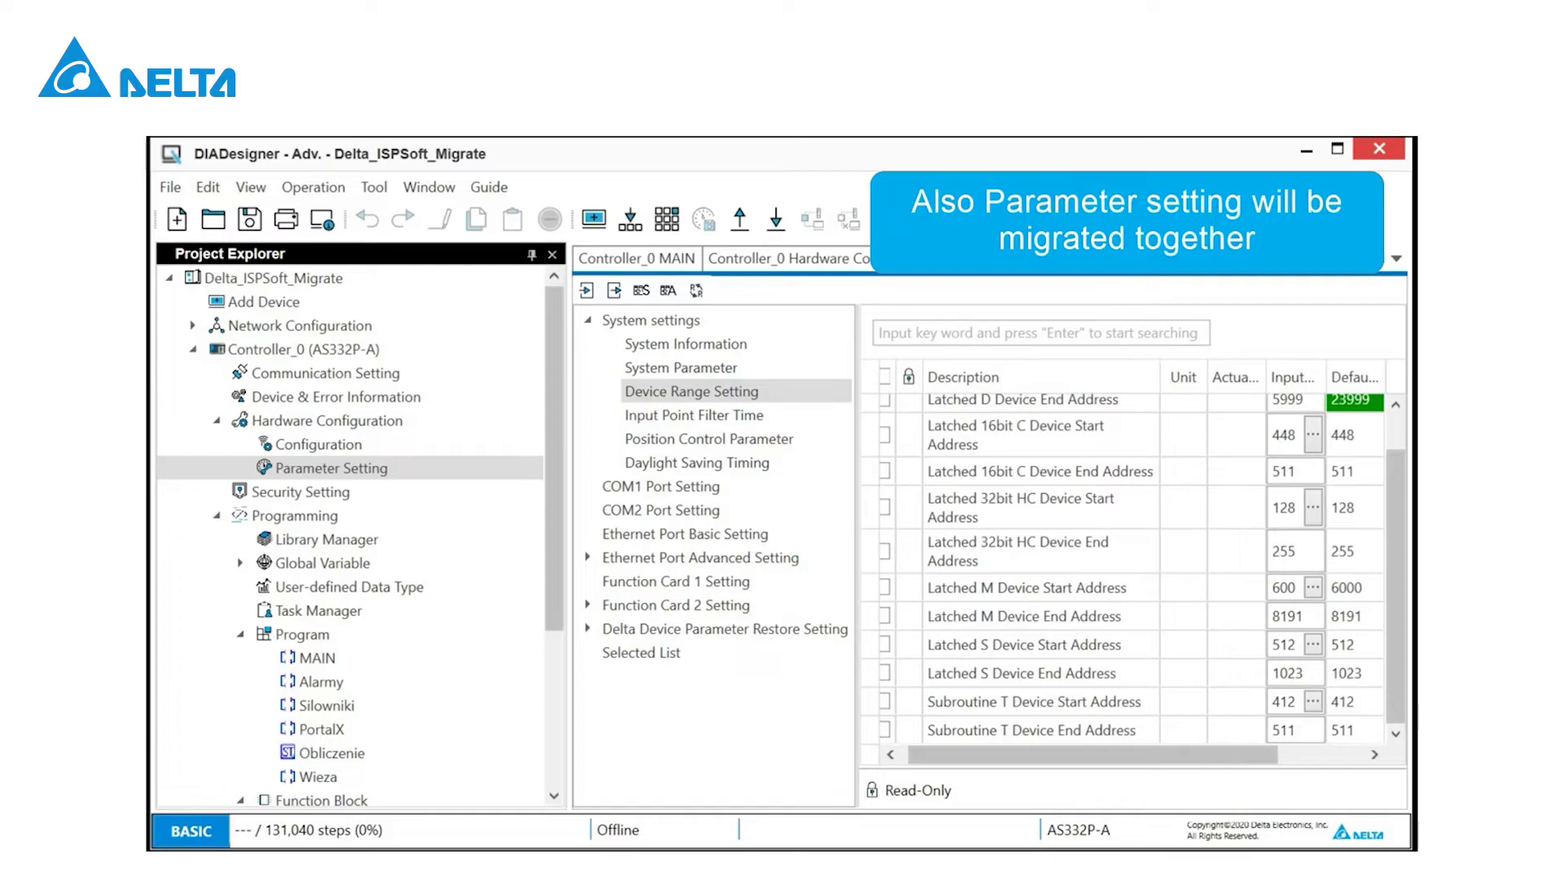